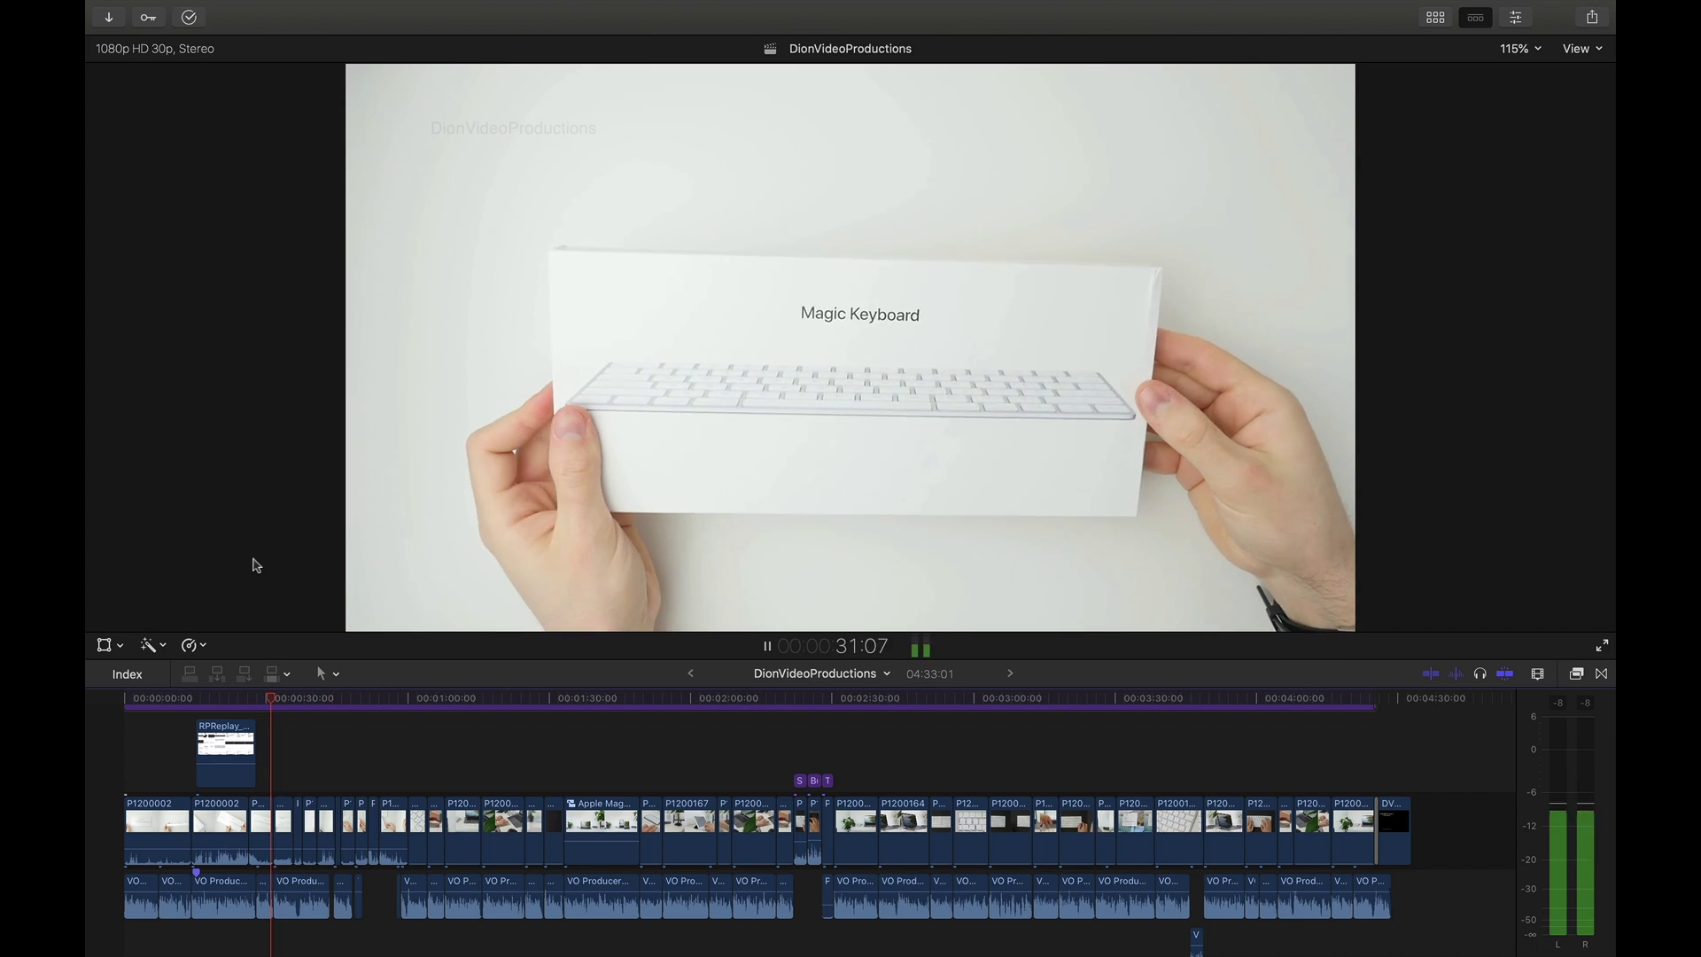
Stop playback, select the RPReplay connected clip and move the playhead to the 37:28 frame
key(space)
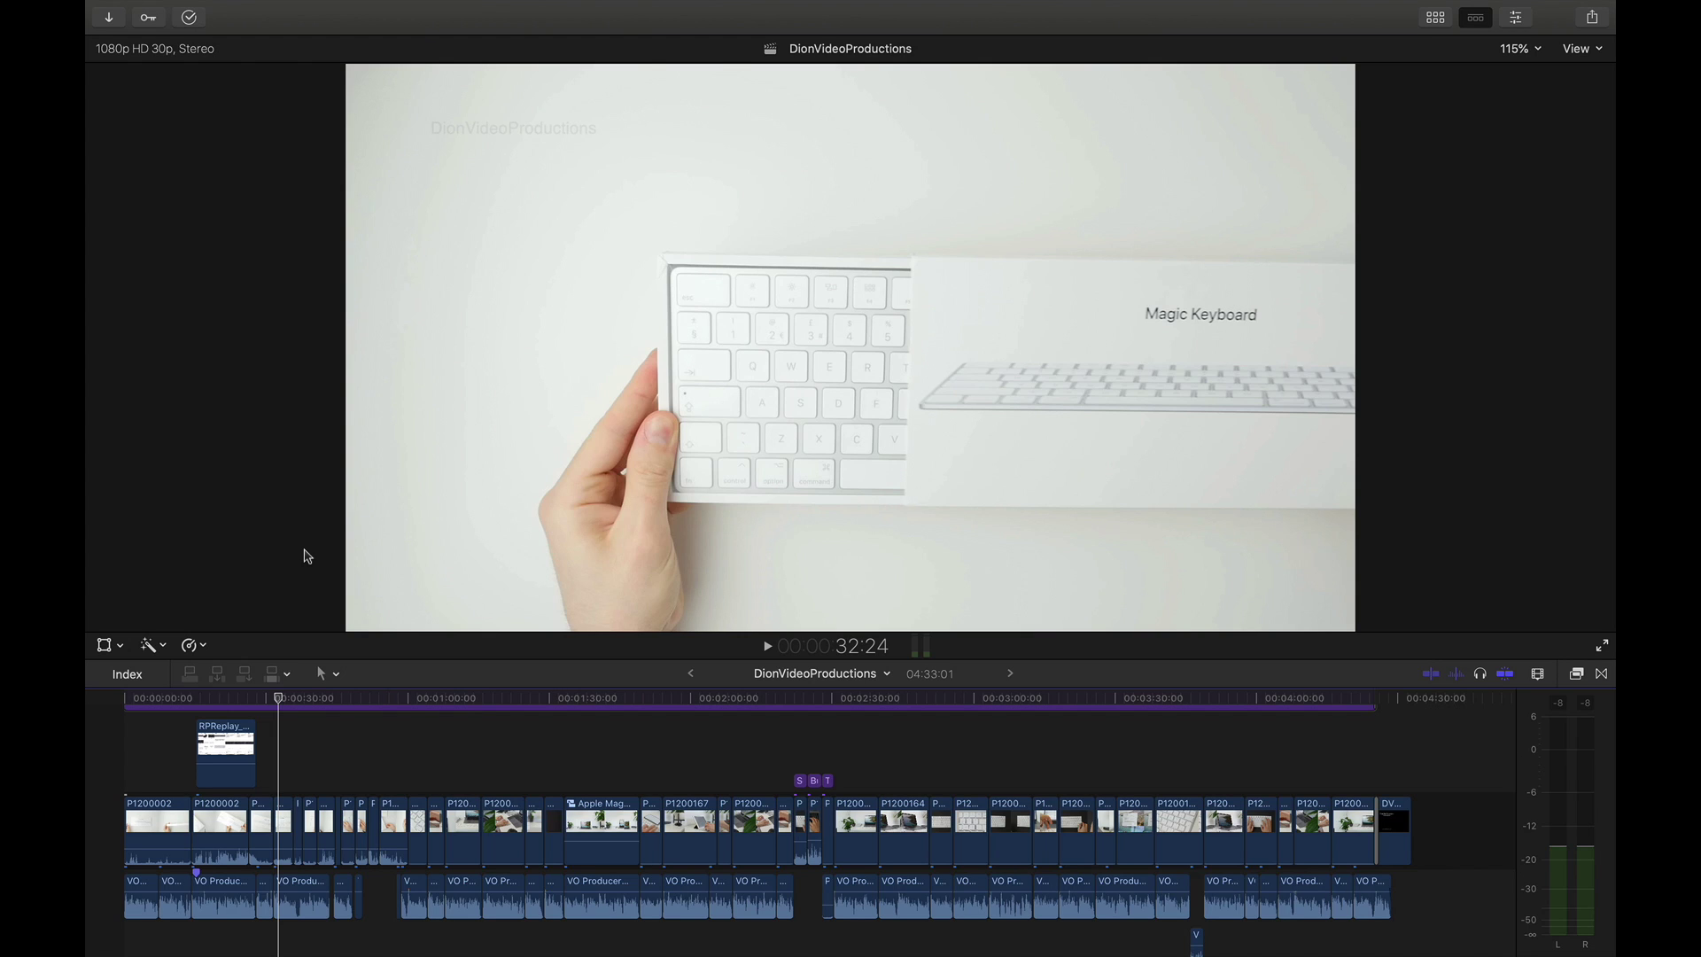
scroll(306, 785, up, 5)
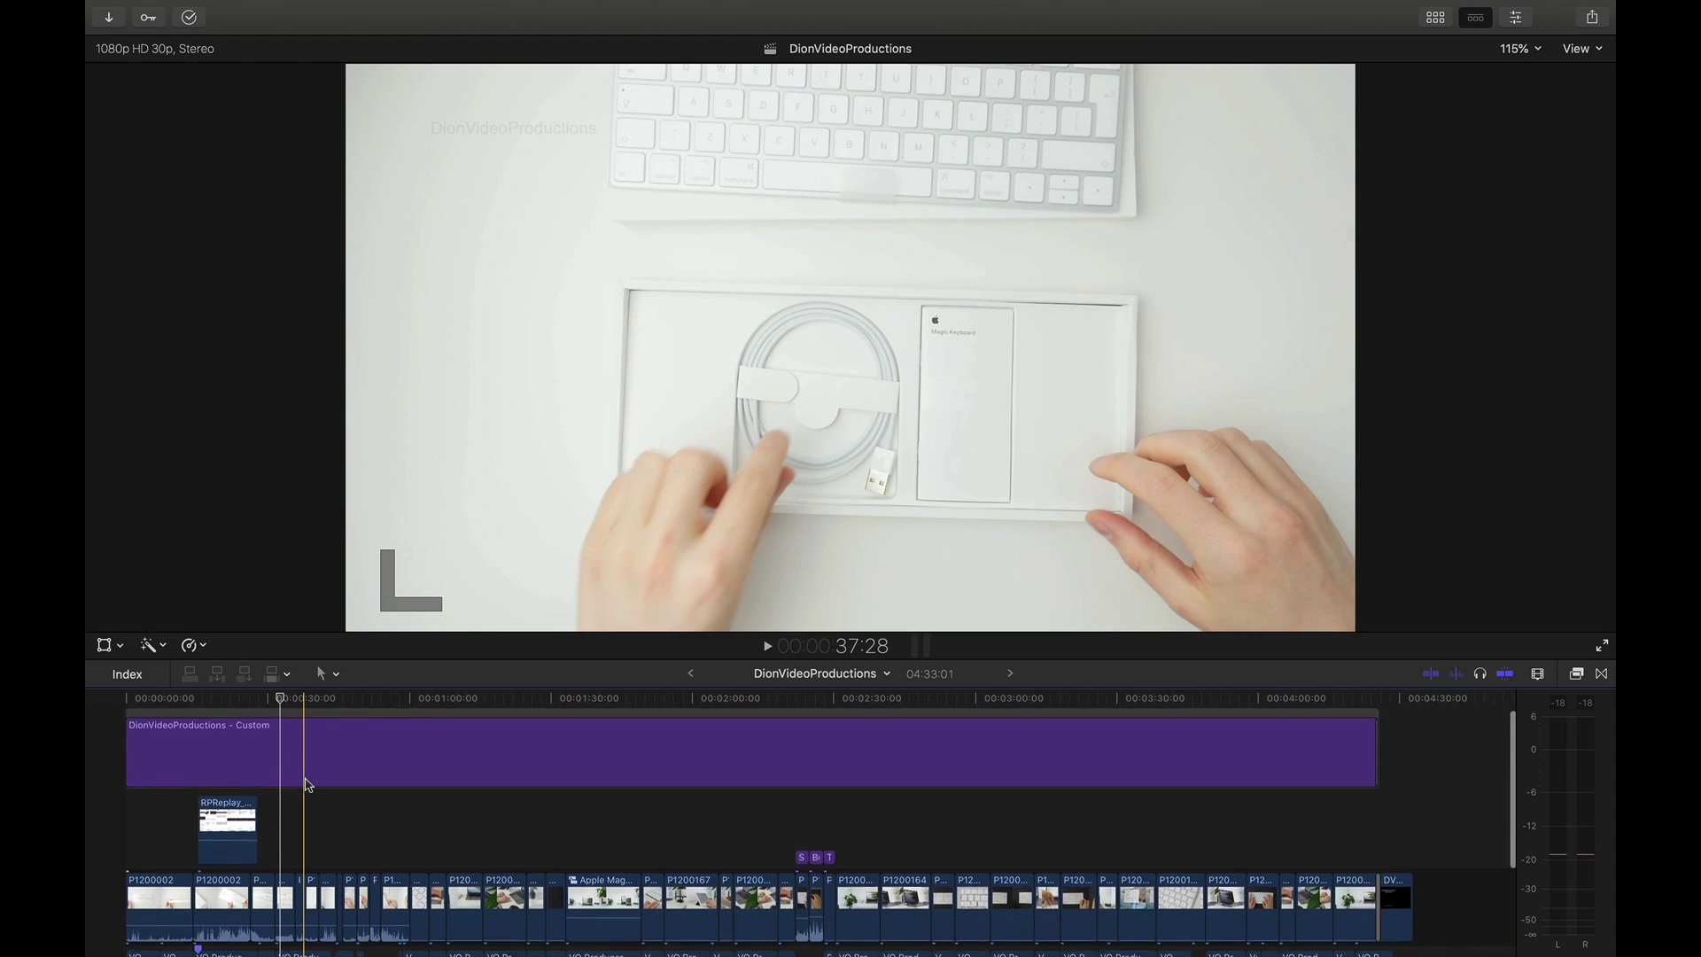
scroll(306, 784, down, 3)
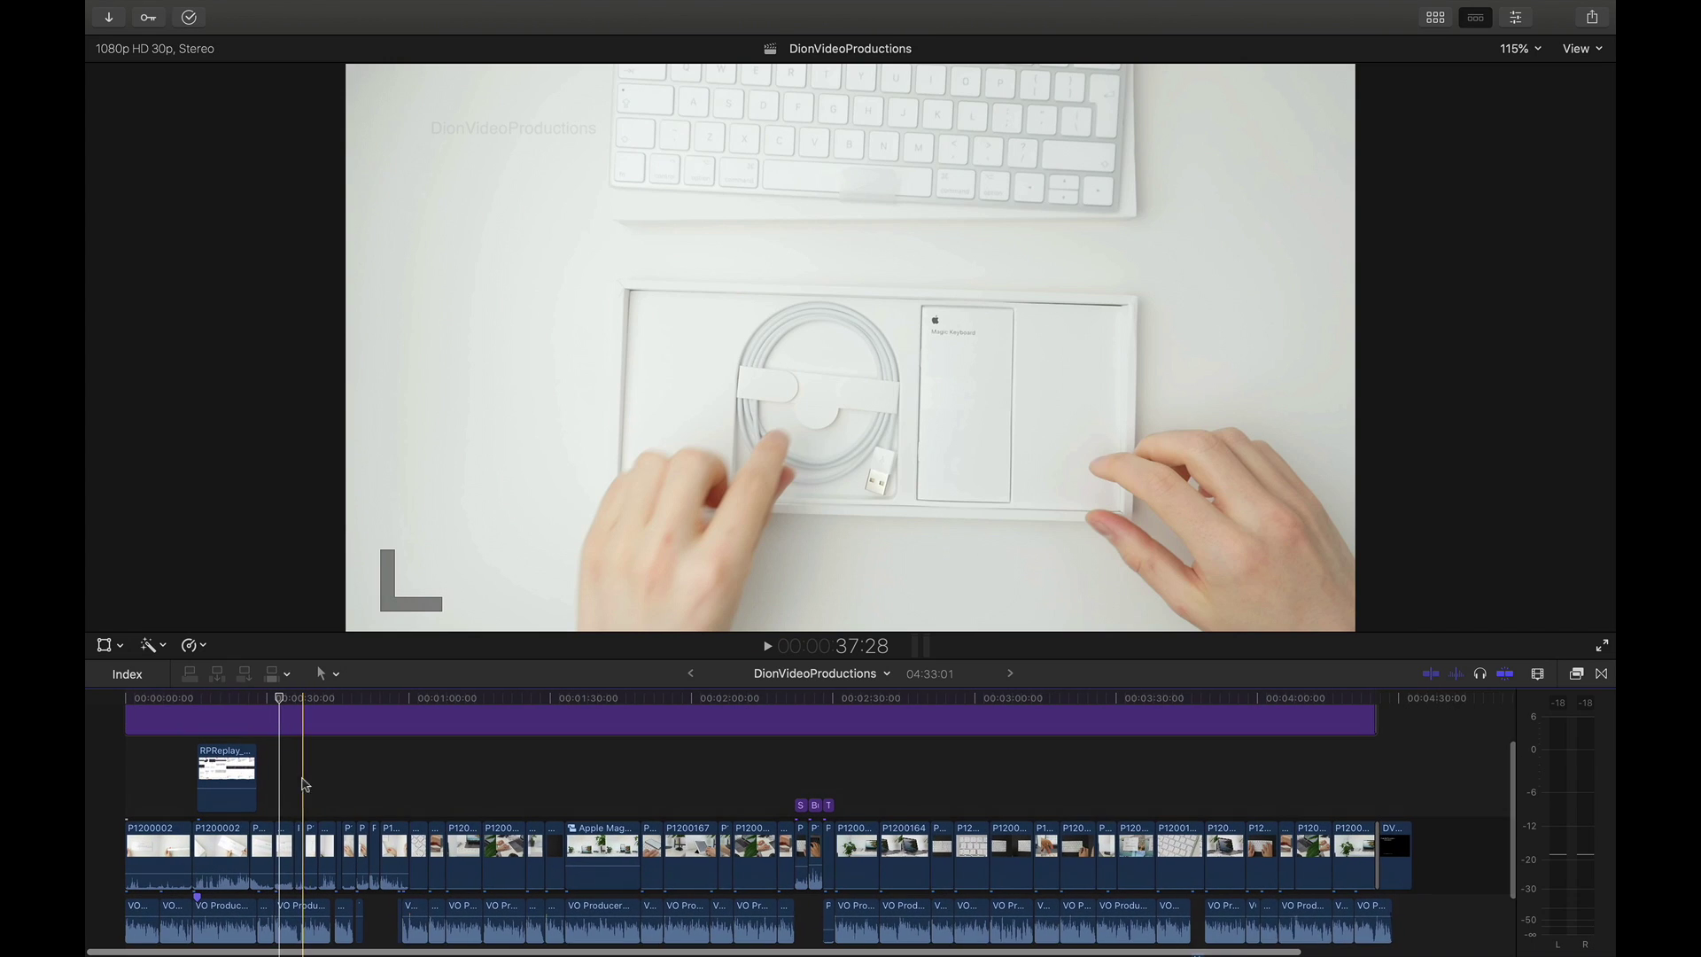
scroll(280, 785, down, 3)
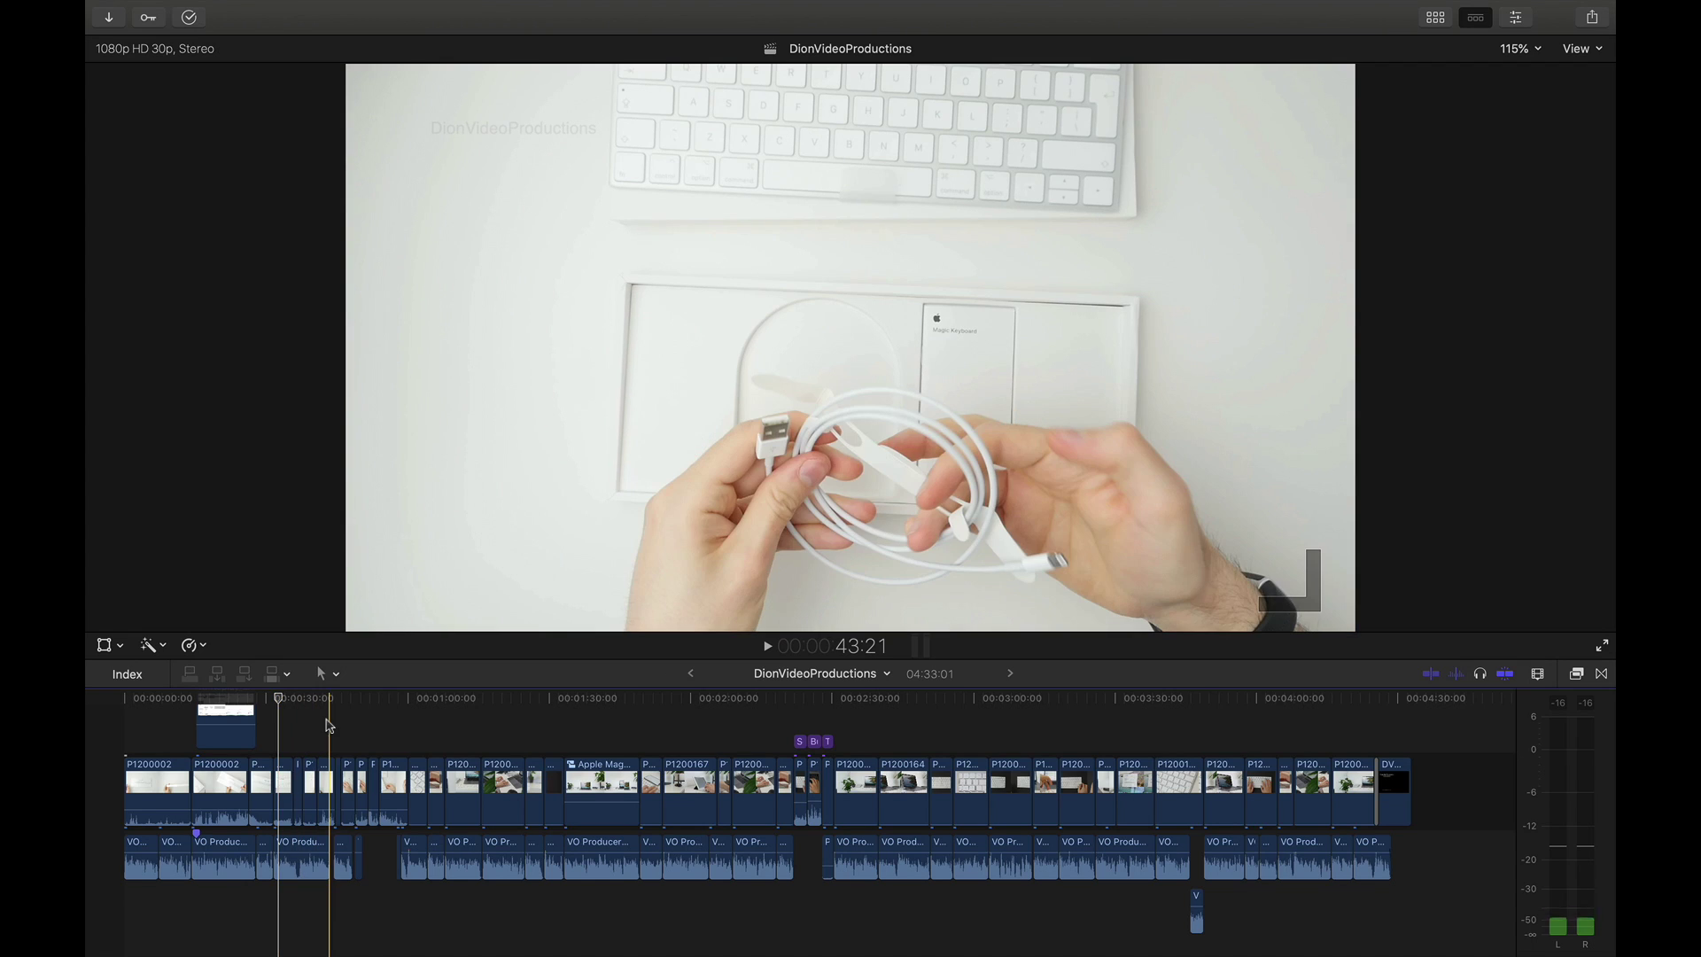
scroll(293, 731, up, 3)
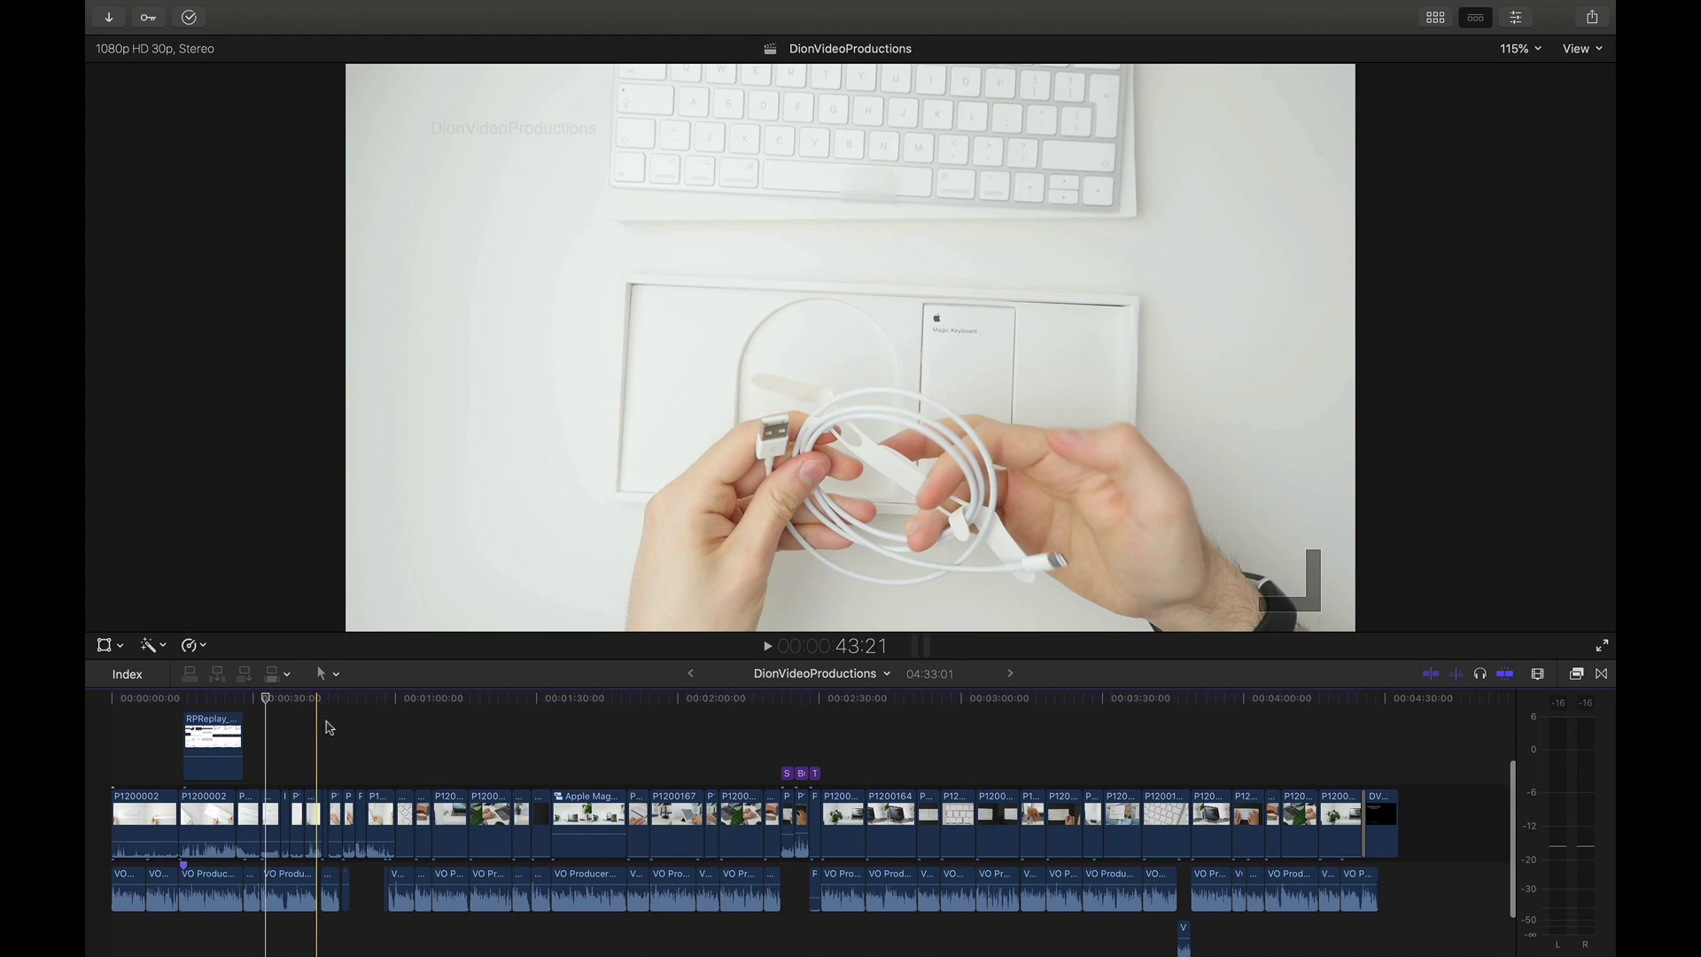
click(222, 744)
click(327, 750)
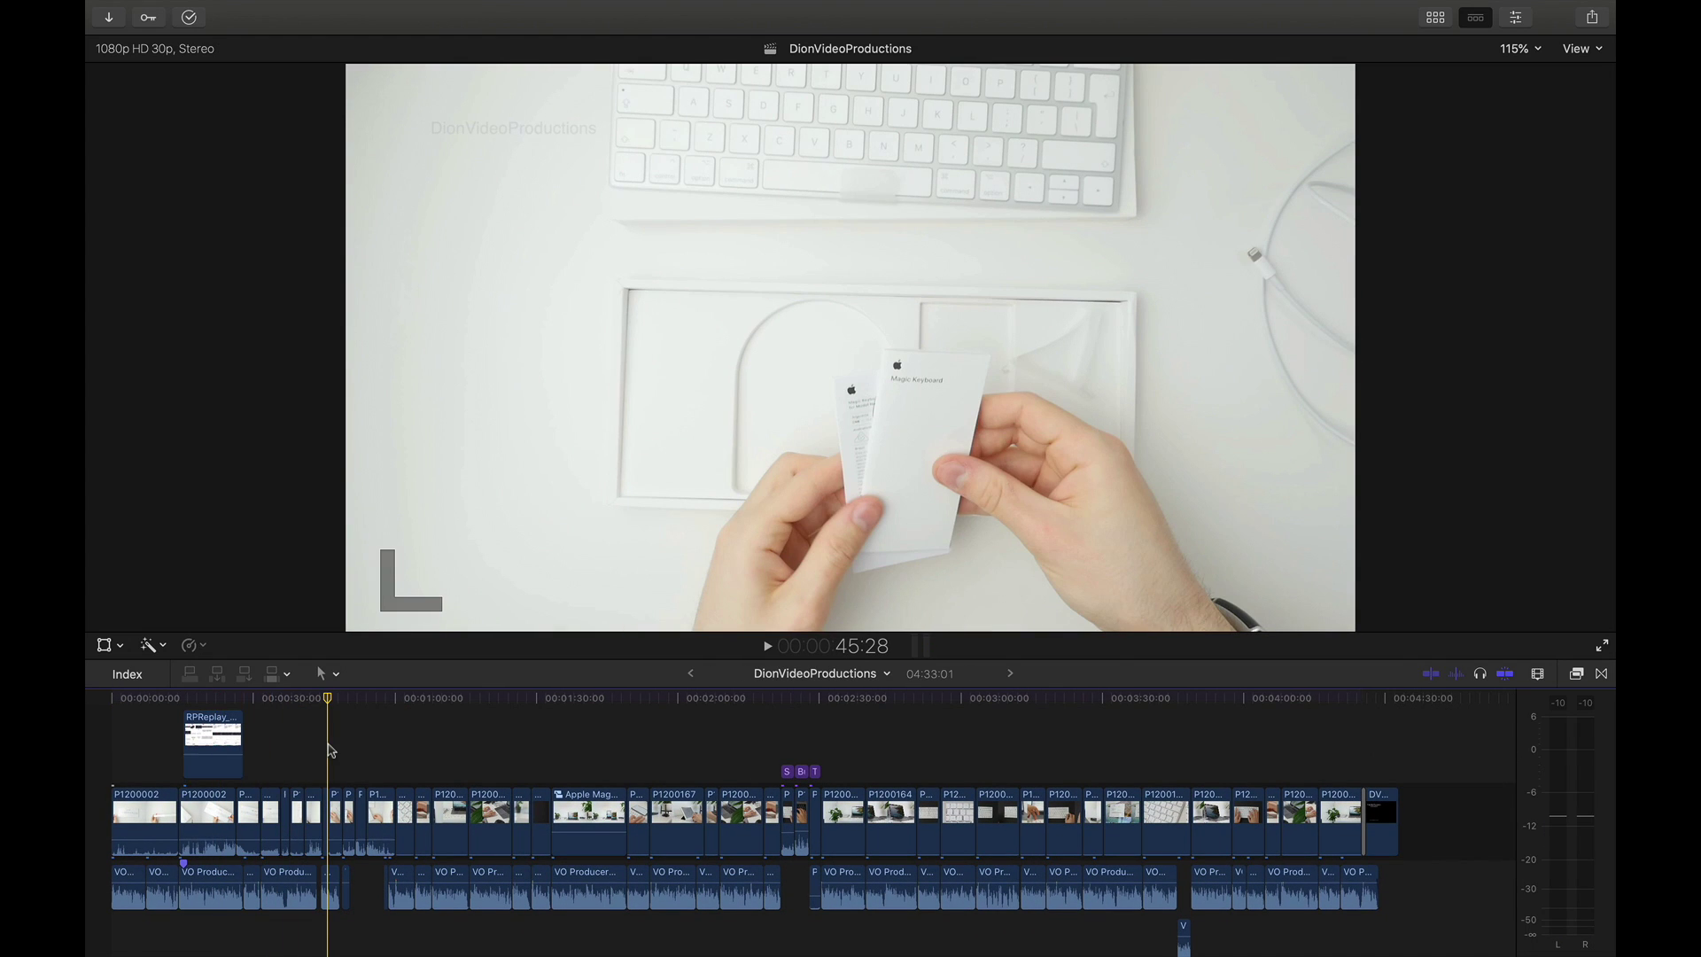
scroll(328, 797, down, 2)
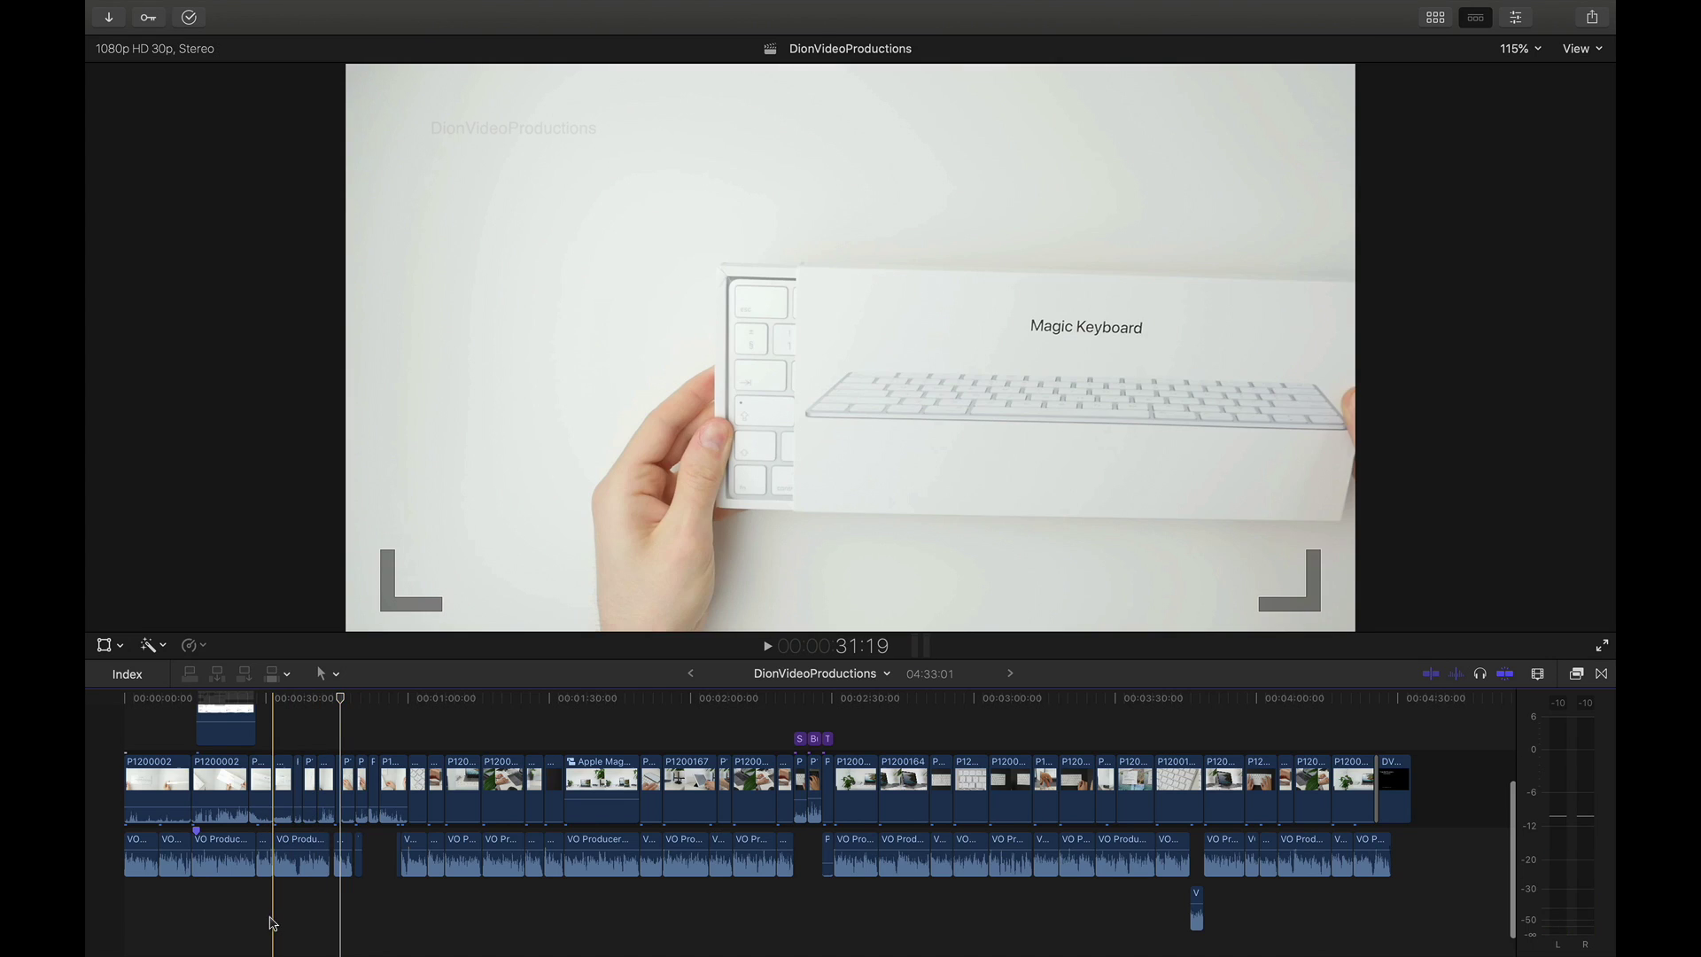
click(270, 939)
click(301, 732)
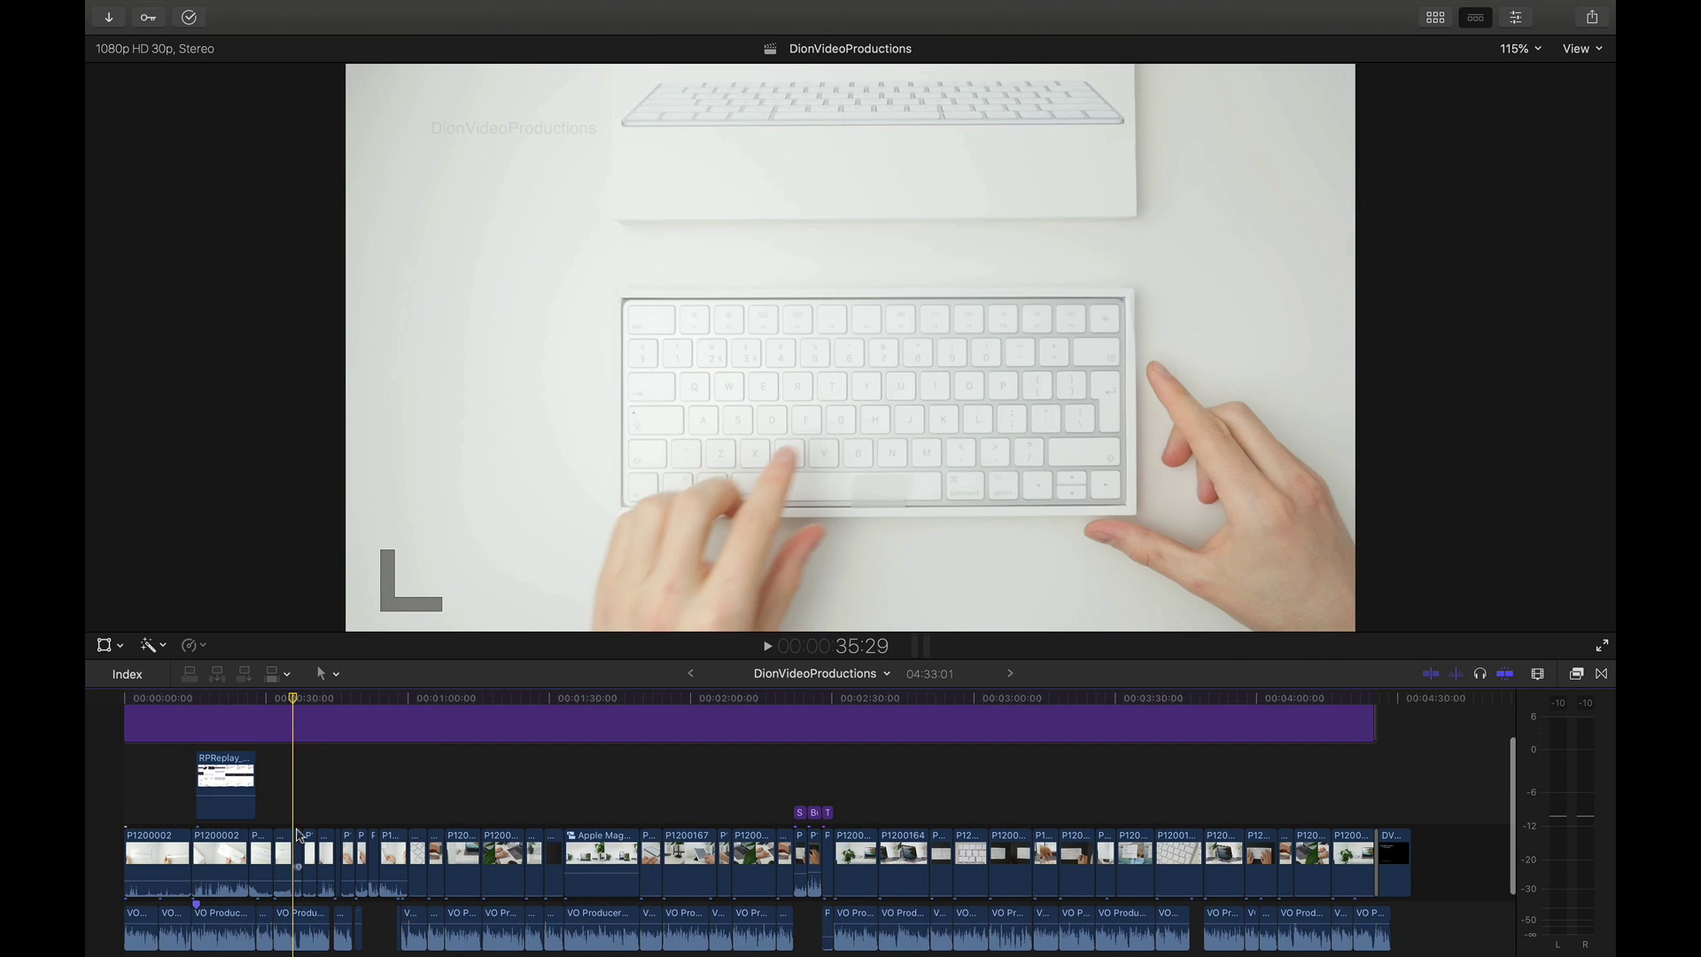
scroll(311, 803, down, 2)
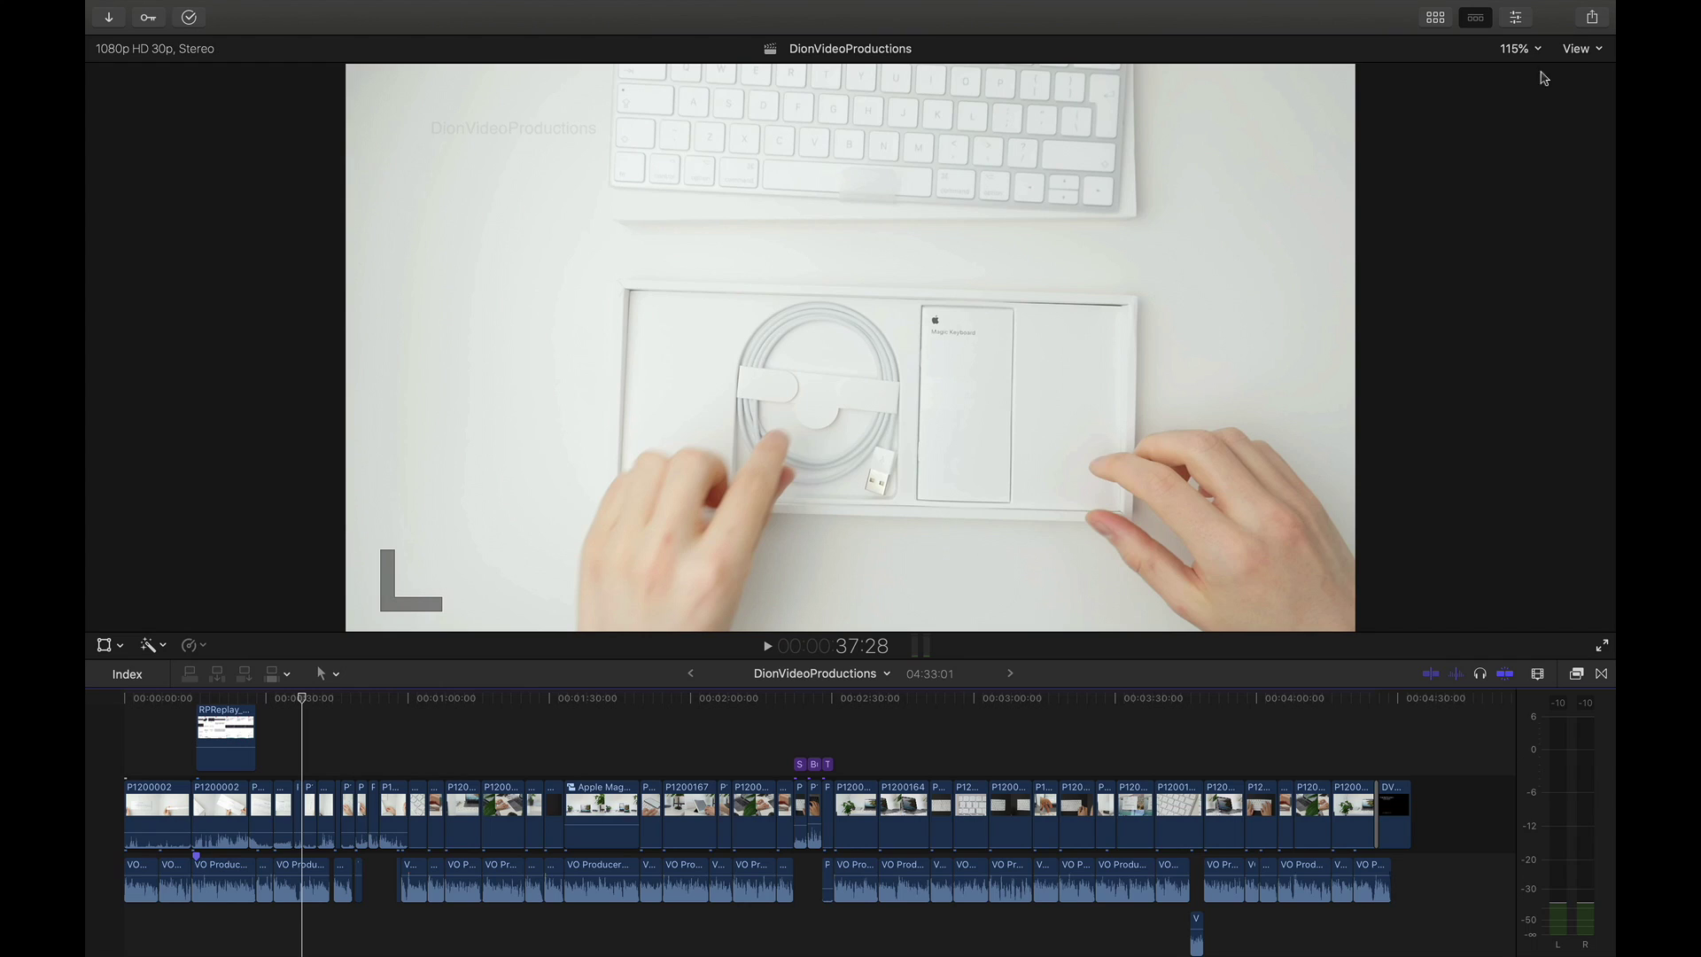
Start a Master File export of the project and make its title field editable
click(1603, 21)
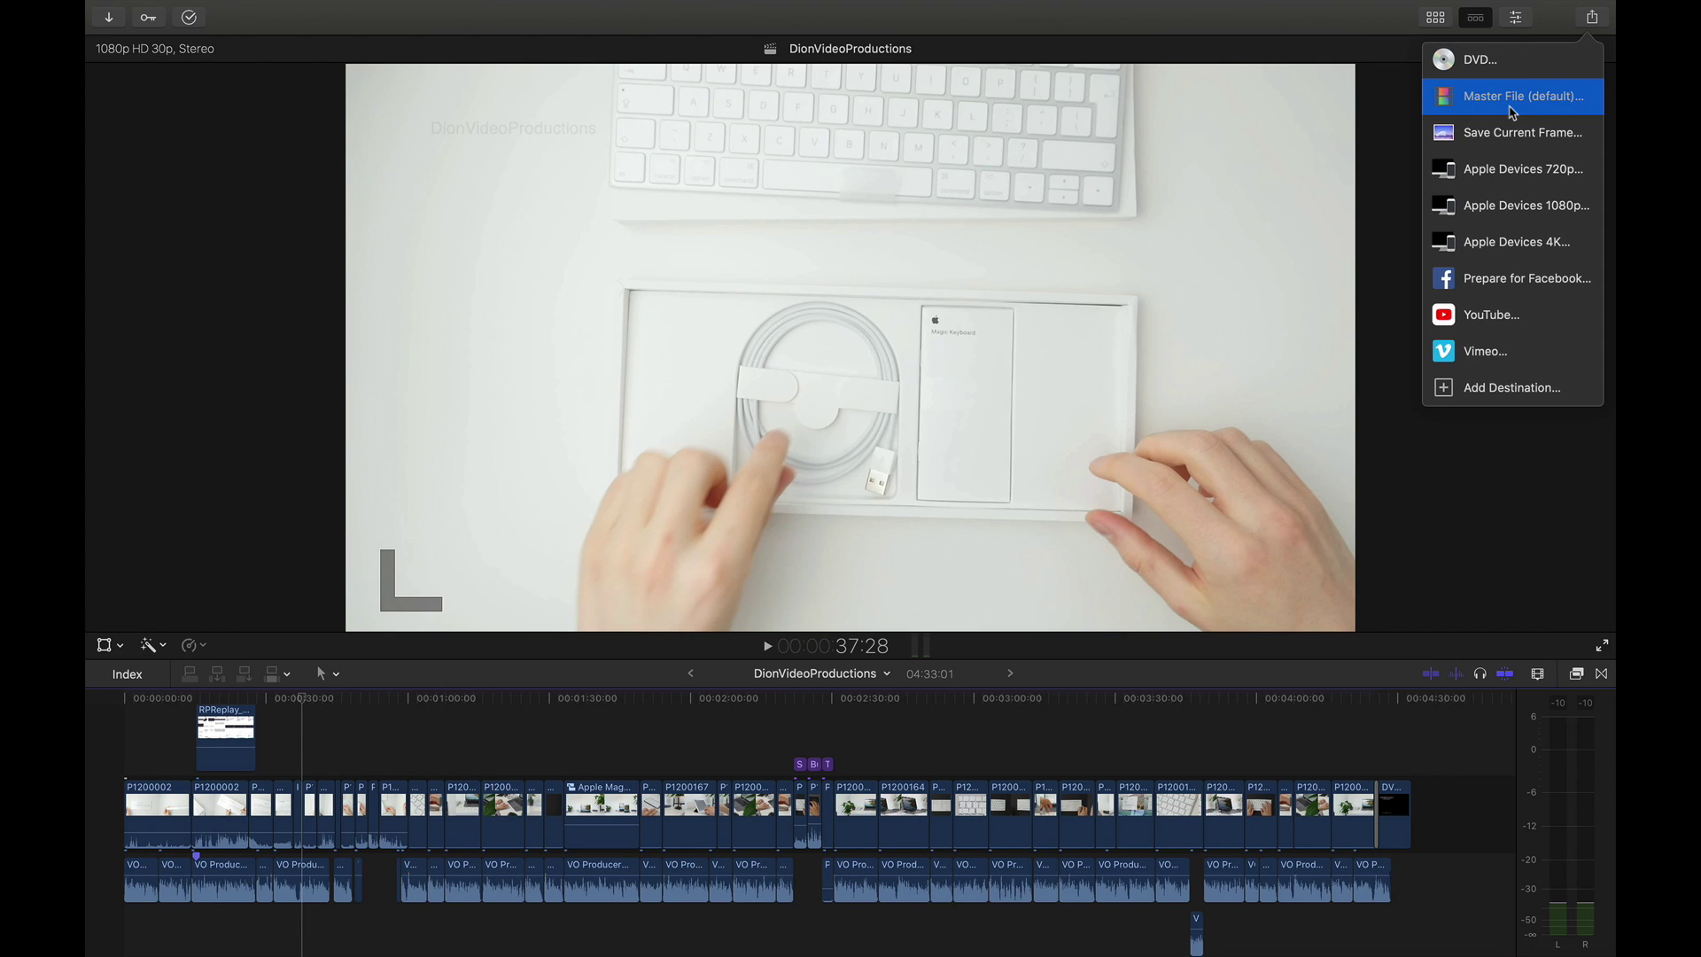
click(1512, 106)
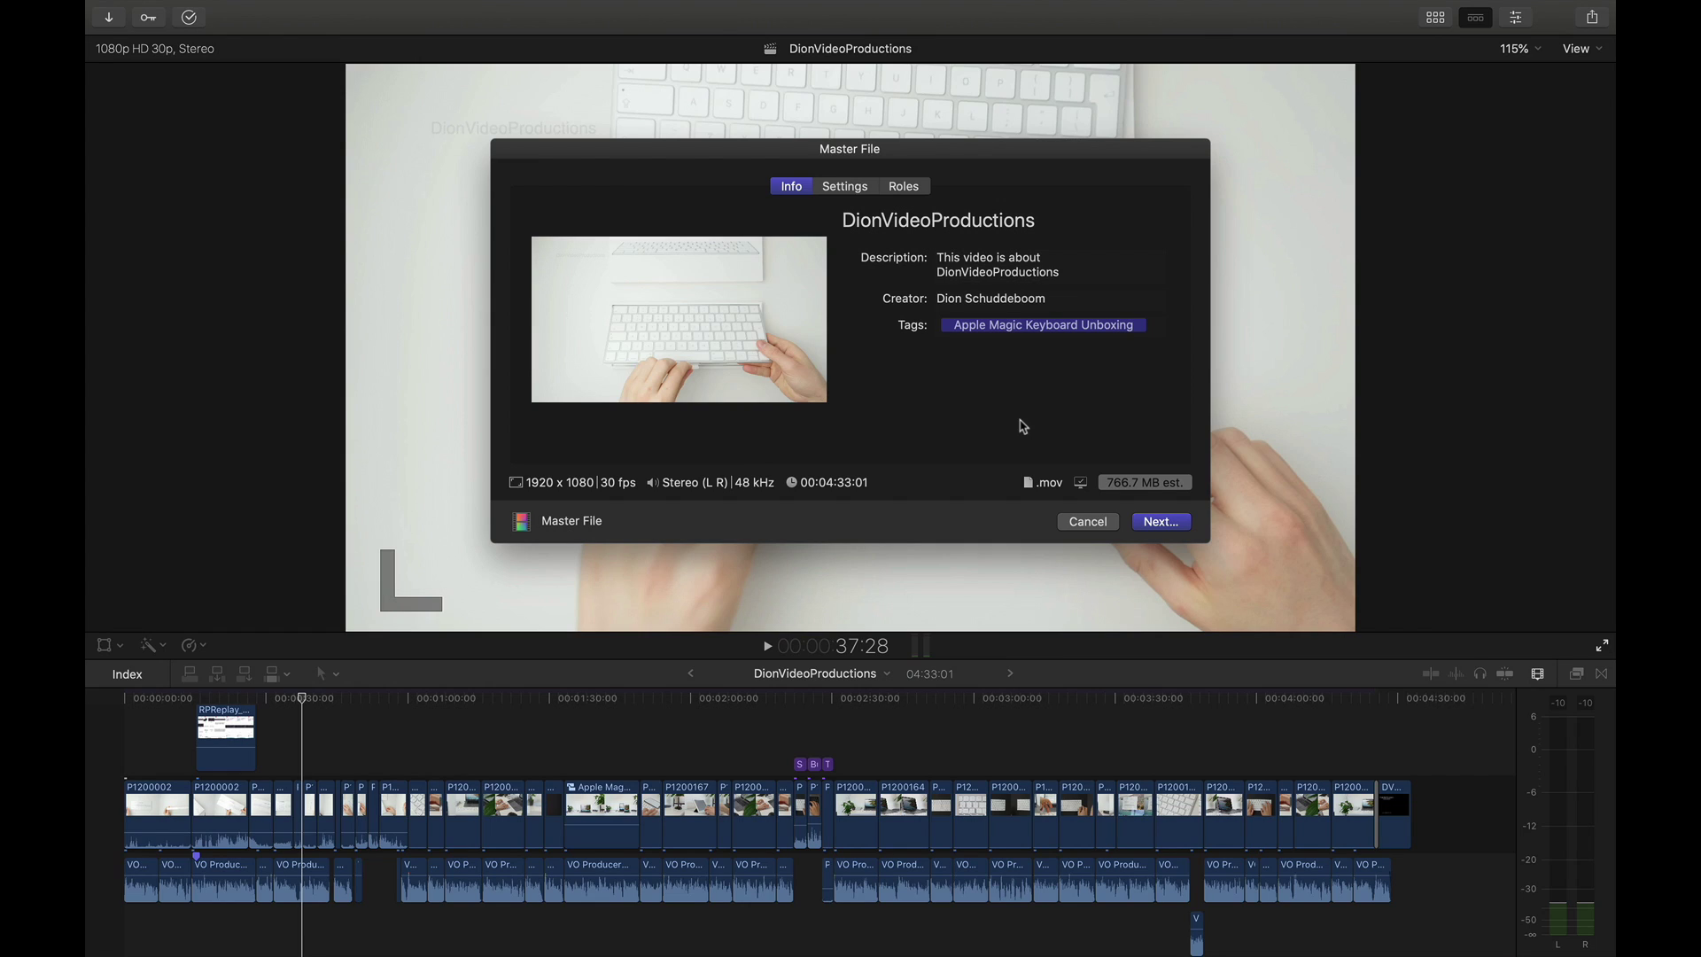
click(926, 221)
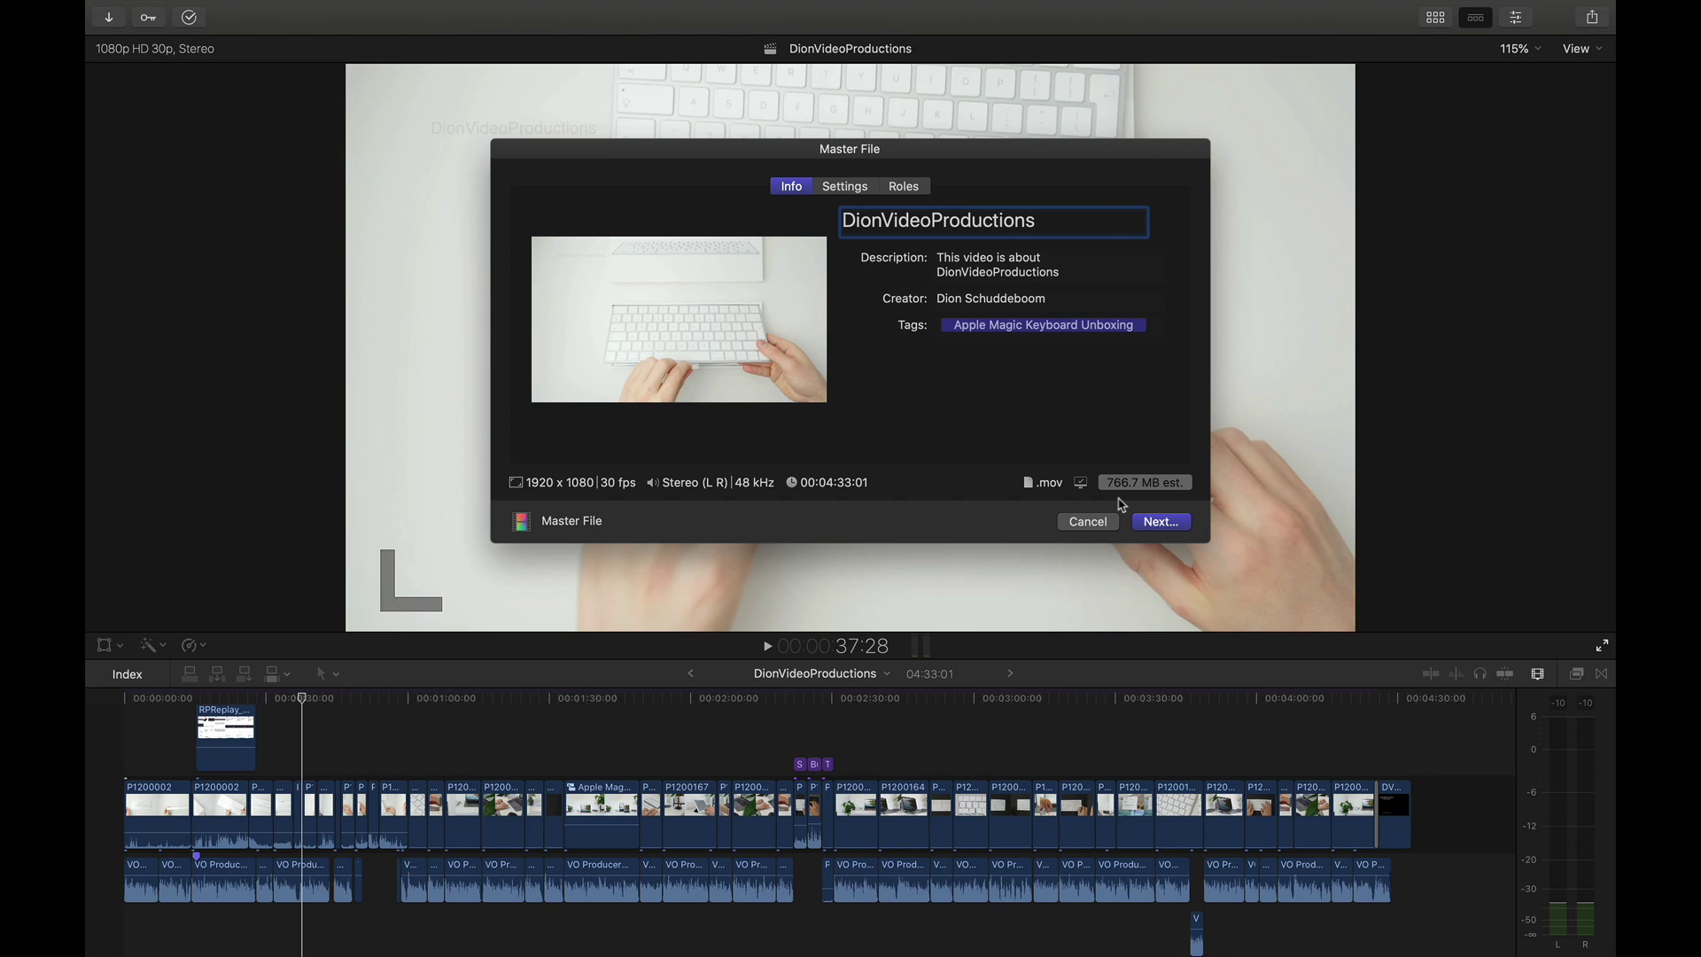
On the Master File Settings tab, keep Format at Video and Audio and Video Codec at H.264
click(844, 186)
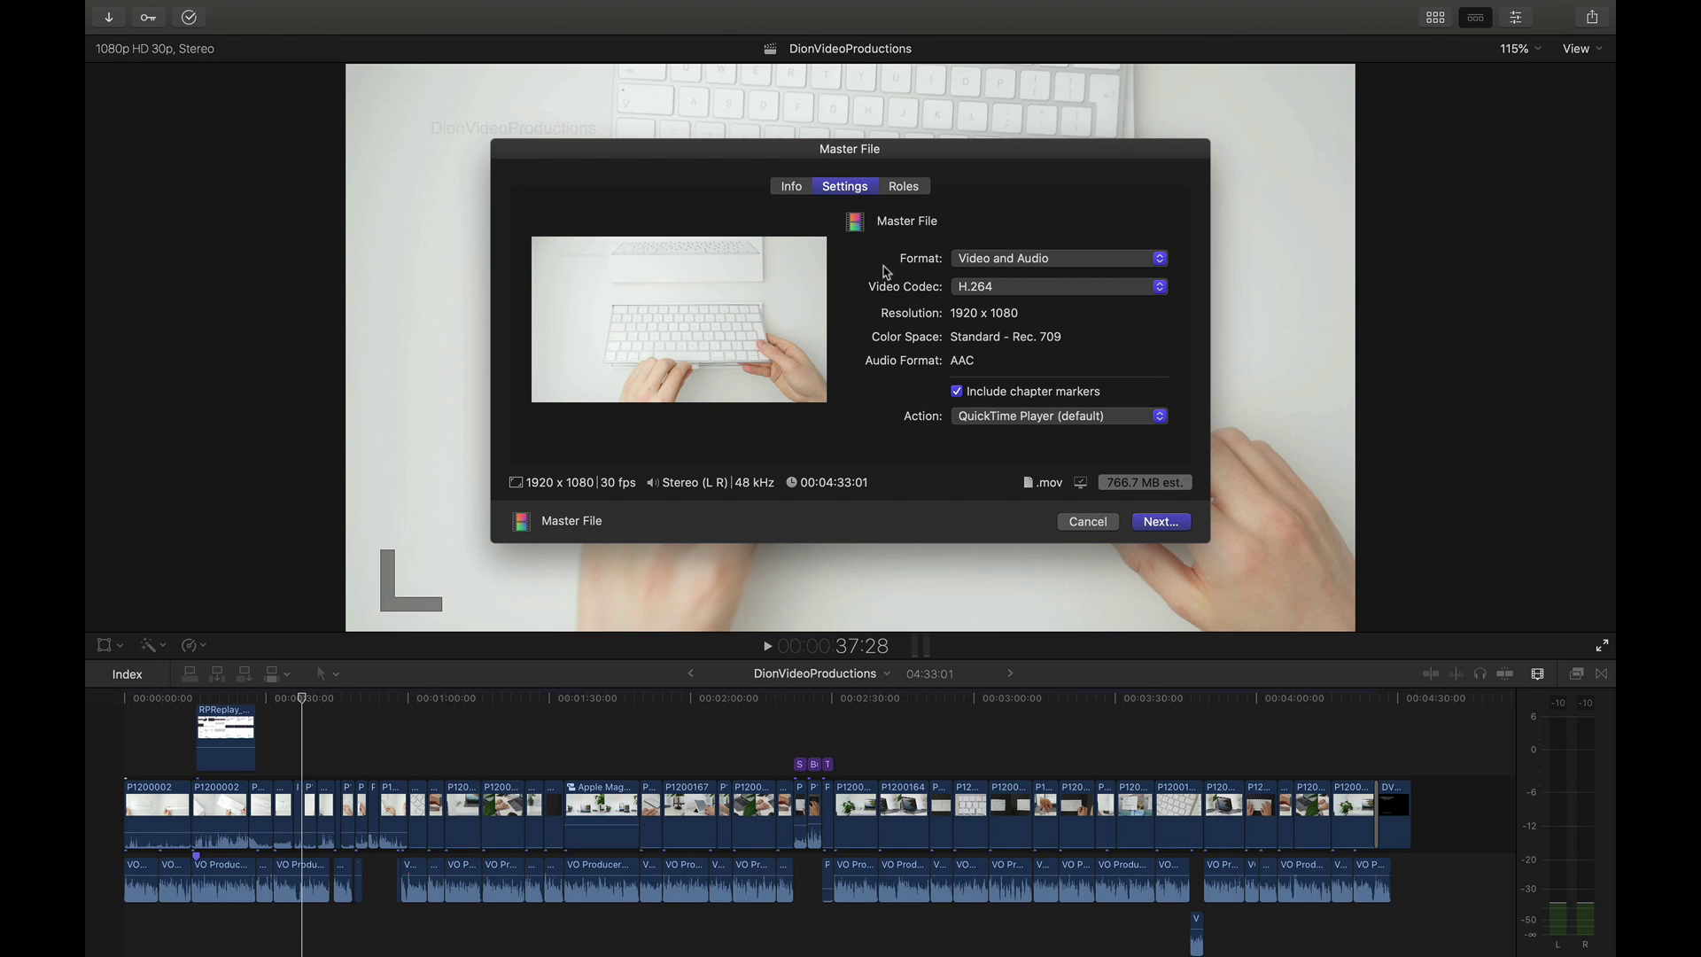
click(1080, 263)
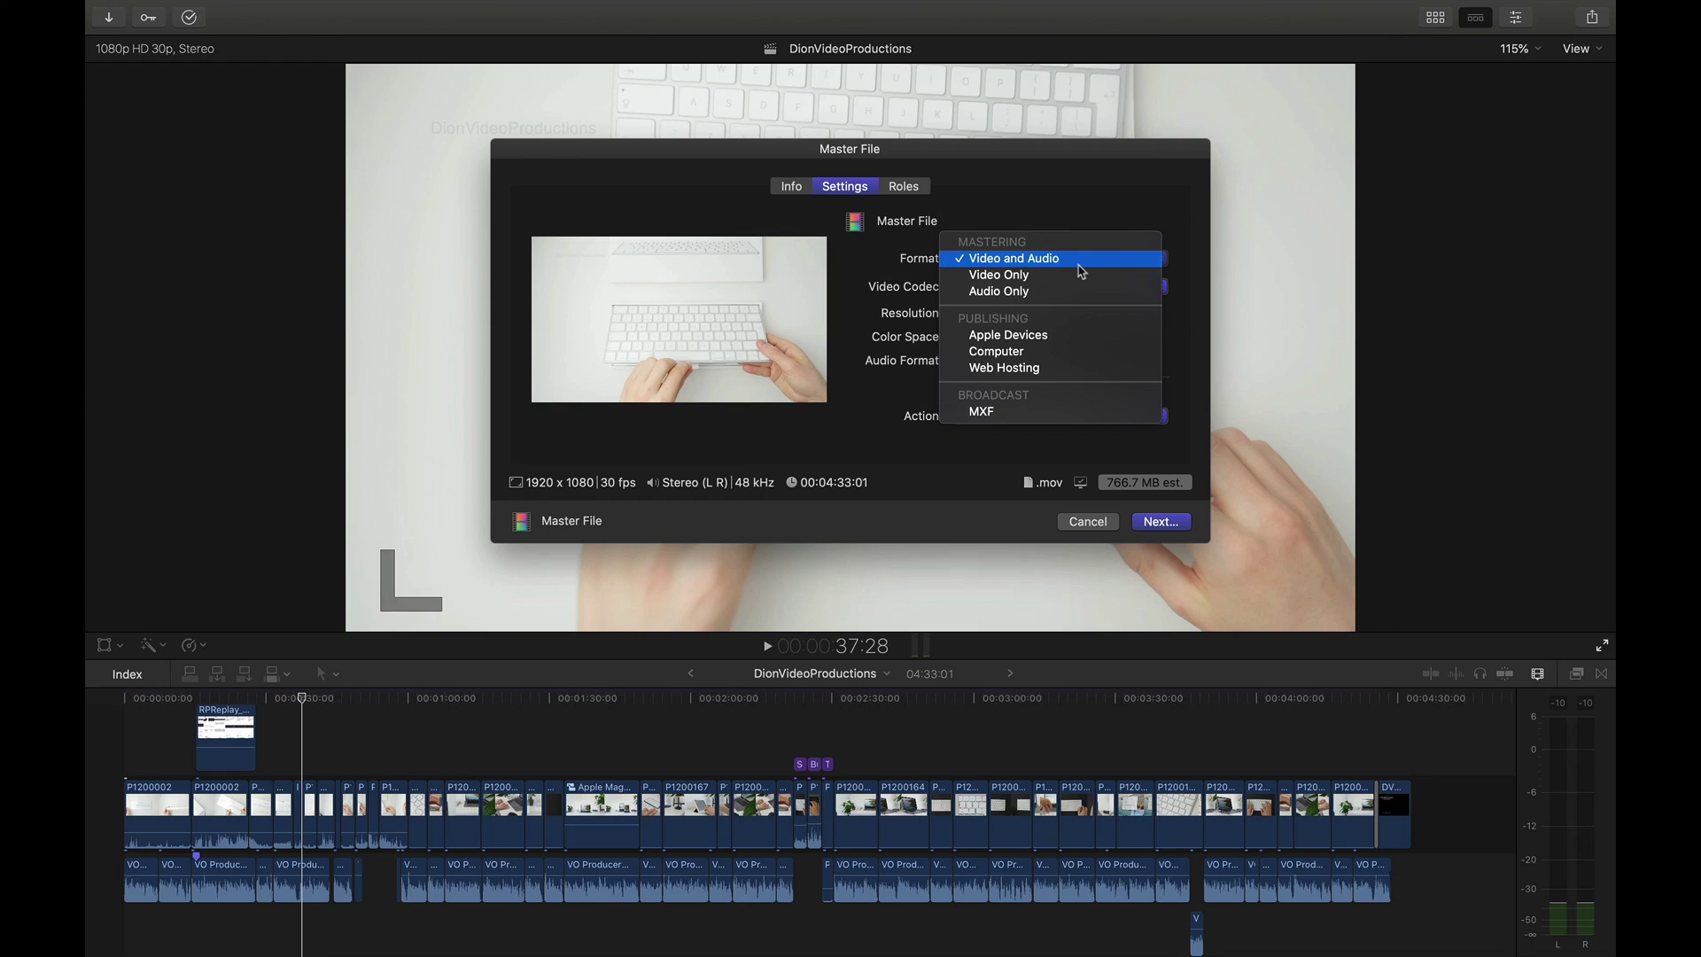
click(1078, 263)
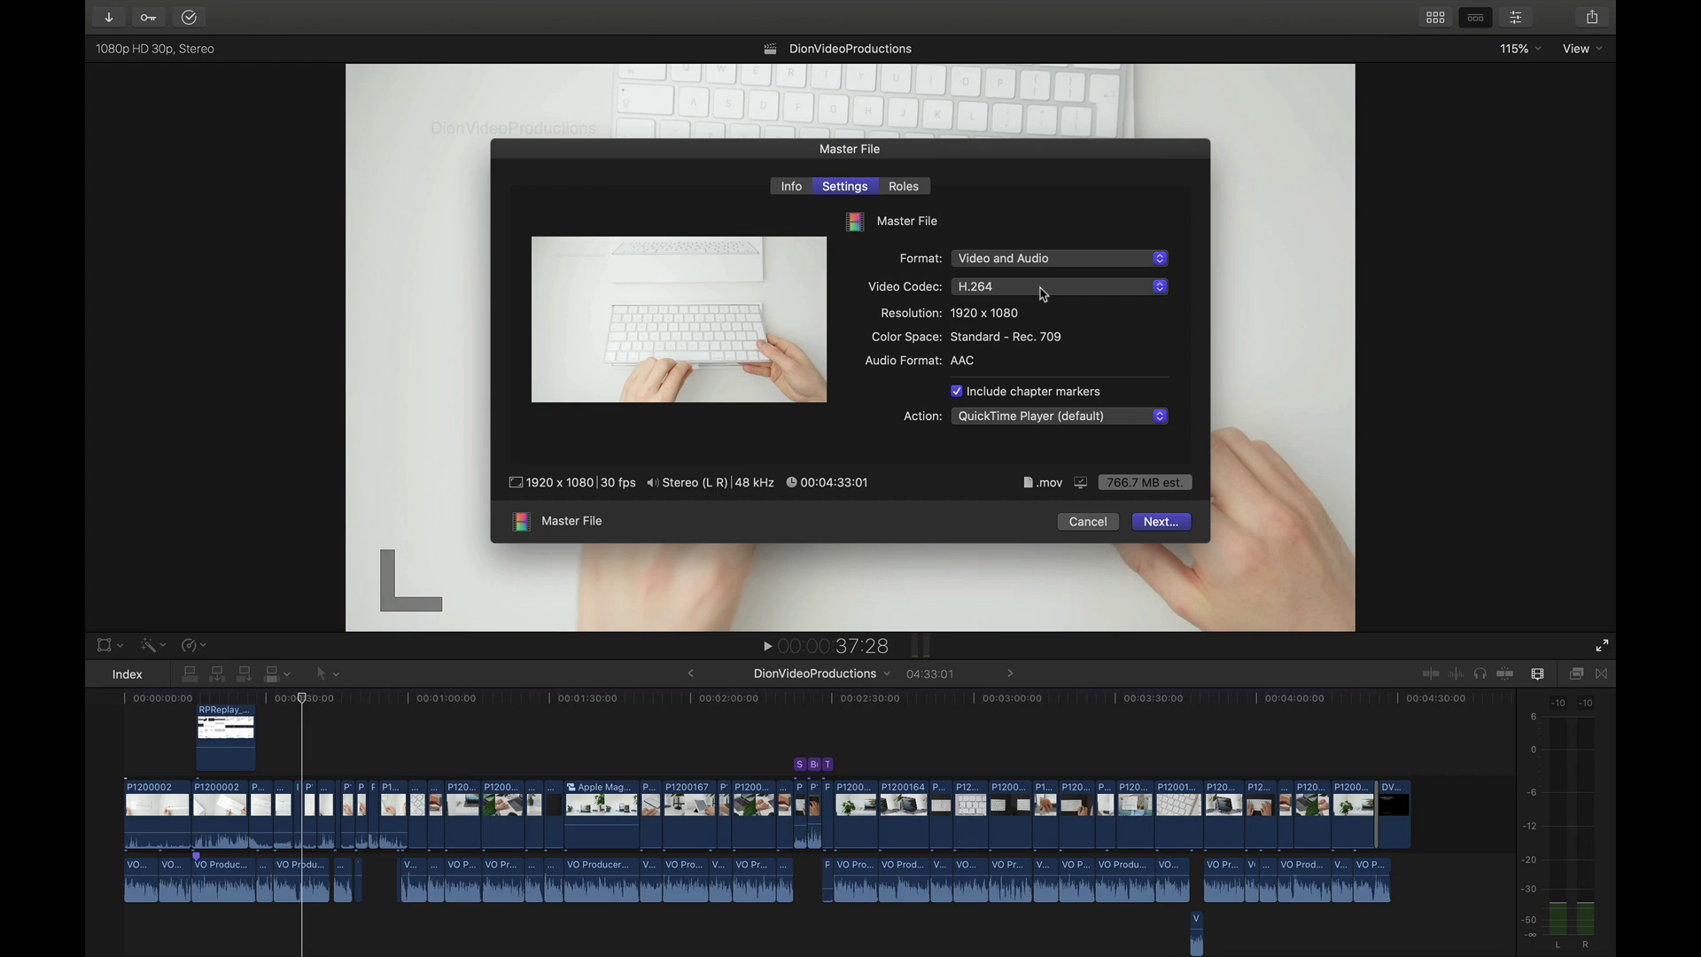
click(1043, 288)
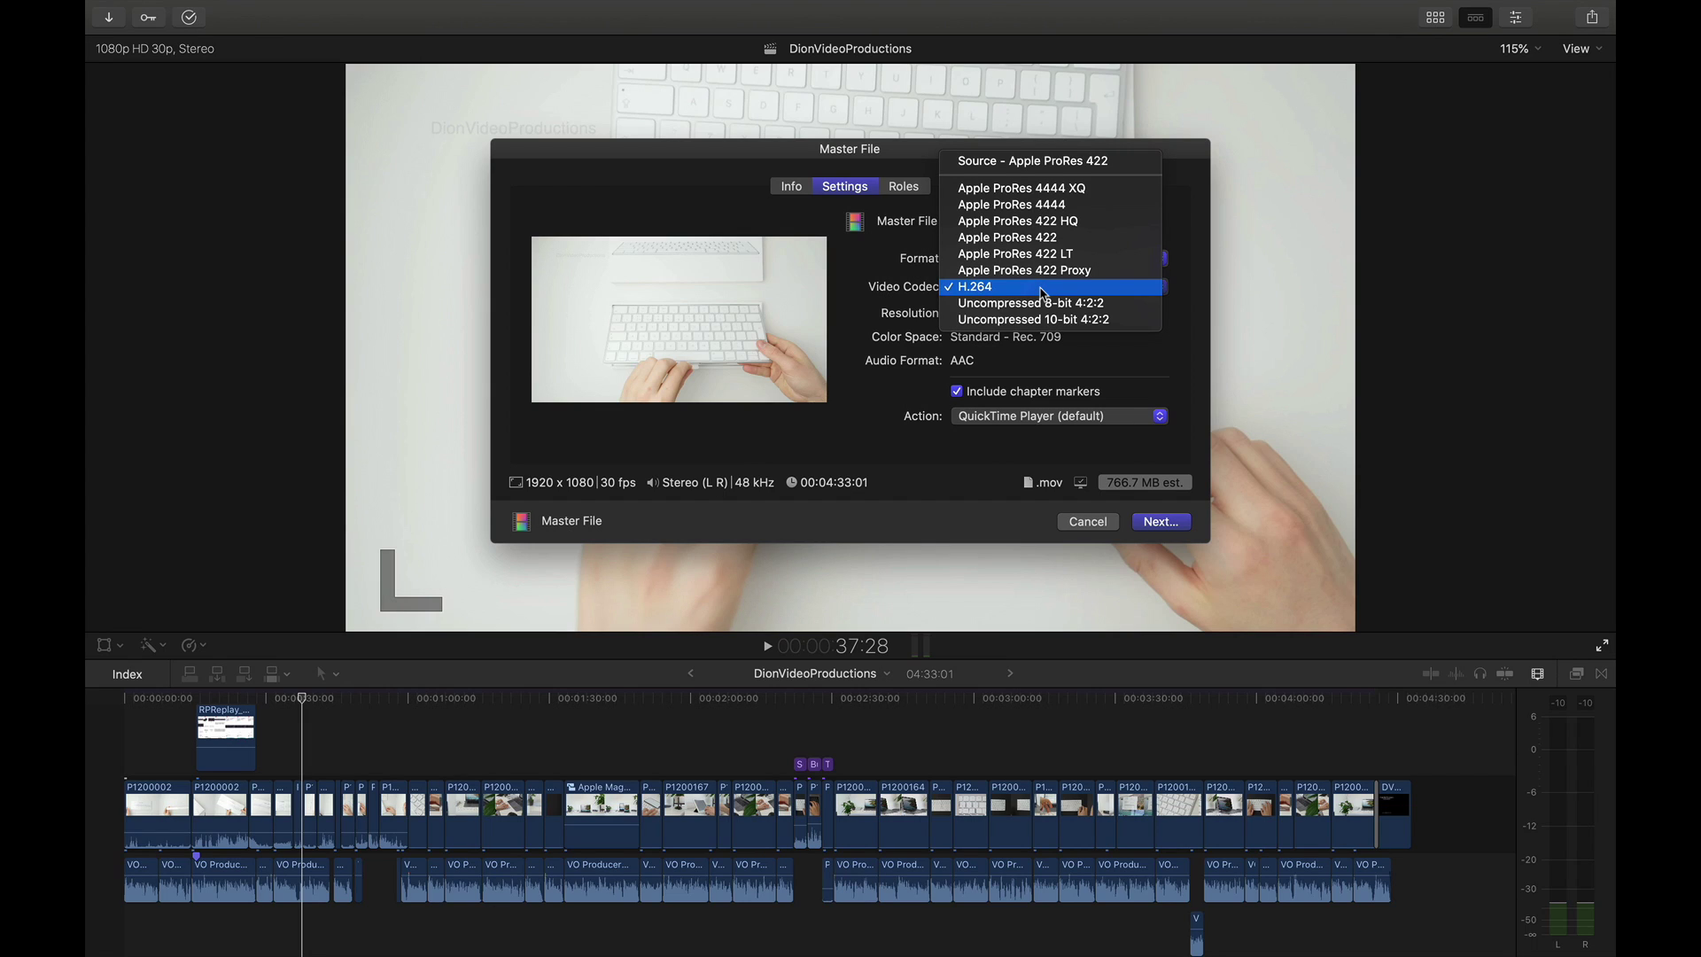
click(1042, 288)
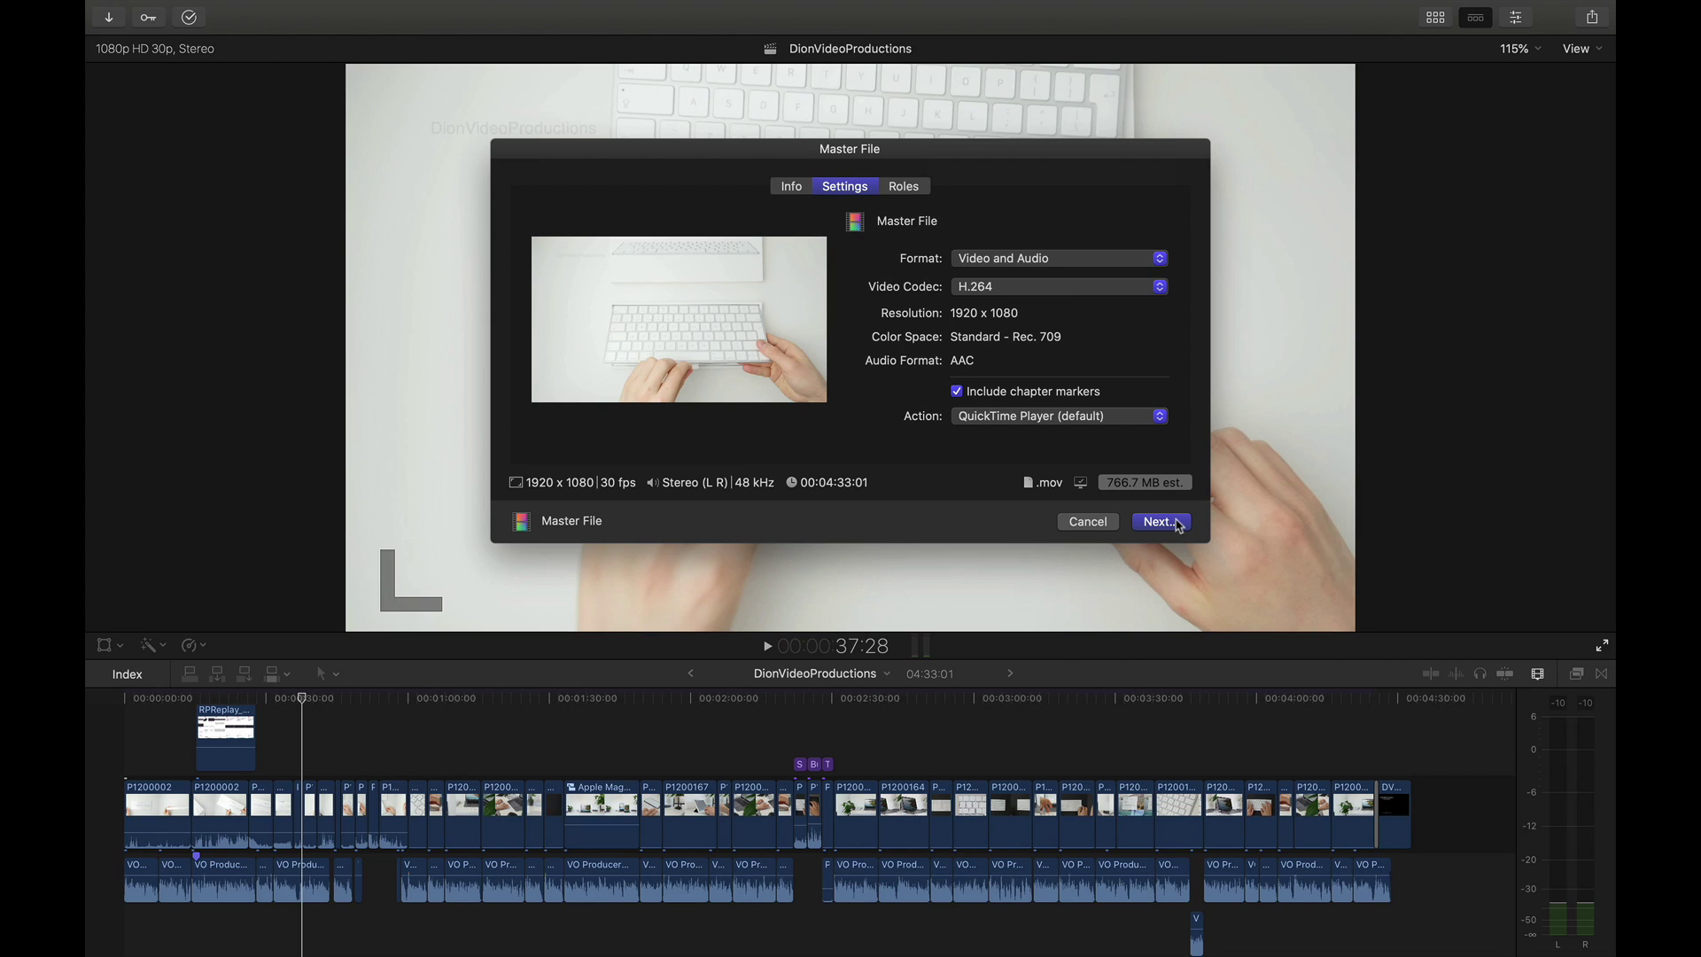
Switch the master file's video codec to Apple ProRes 422, raising the estimate to 5.25 GB
click(1109, 288)
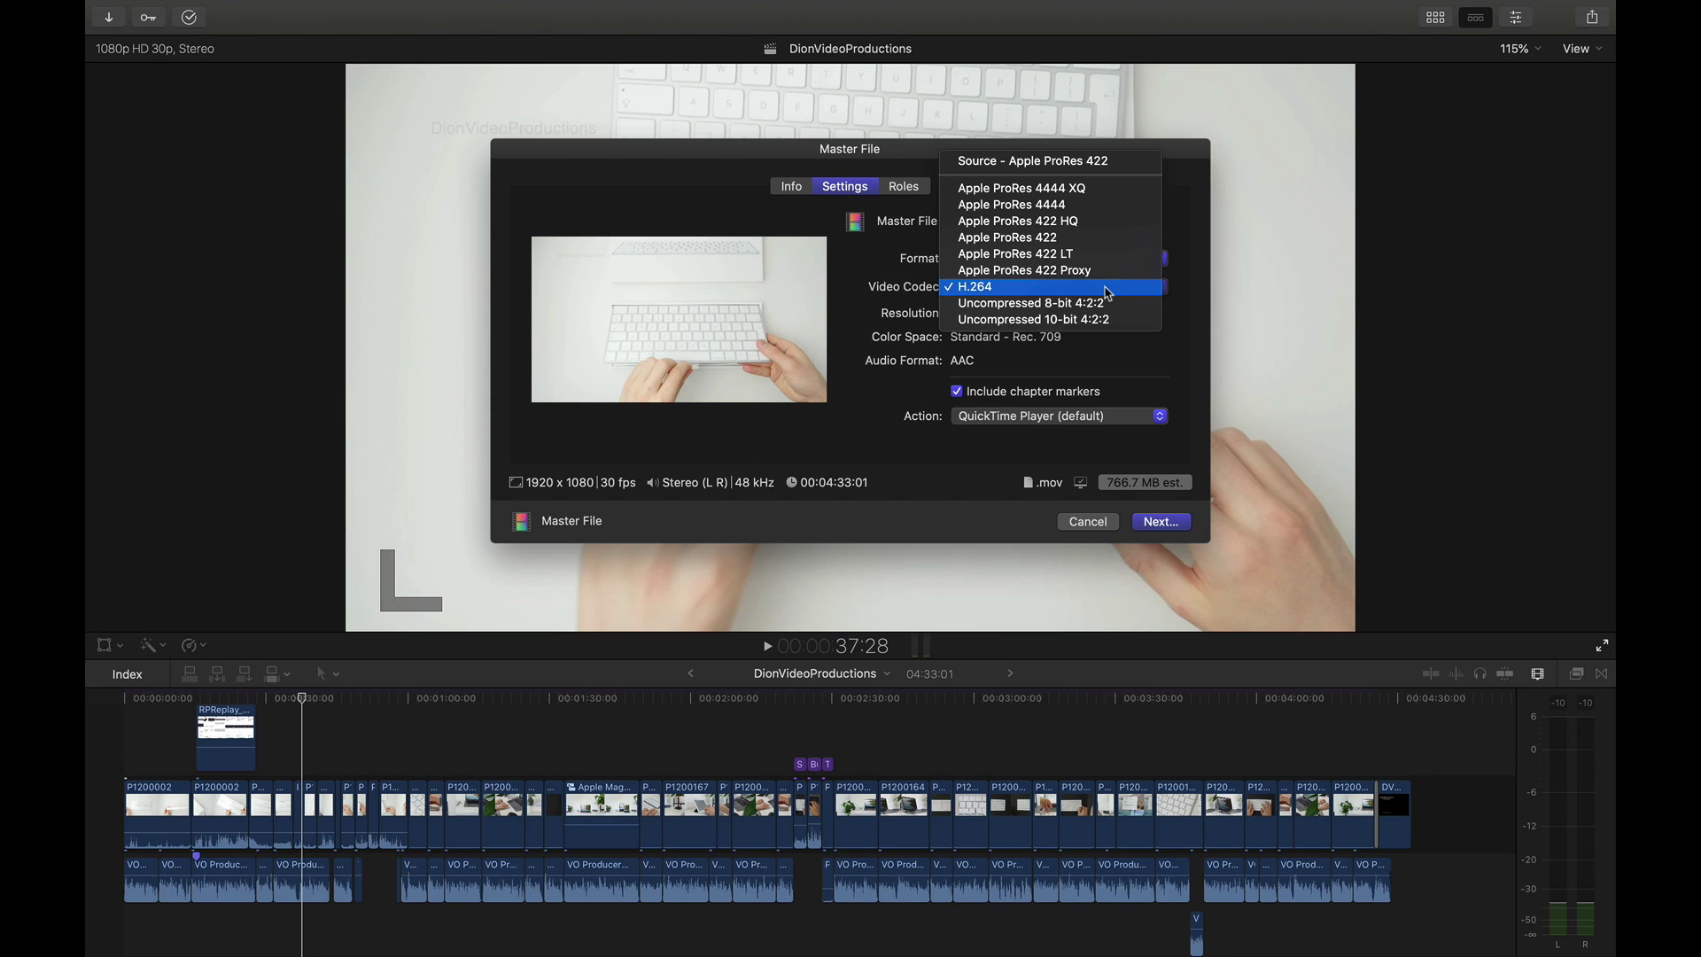
click(1097, 238)
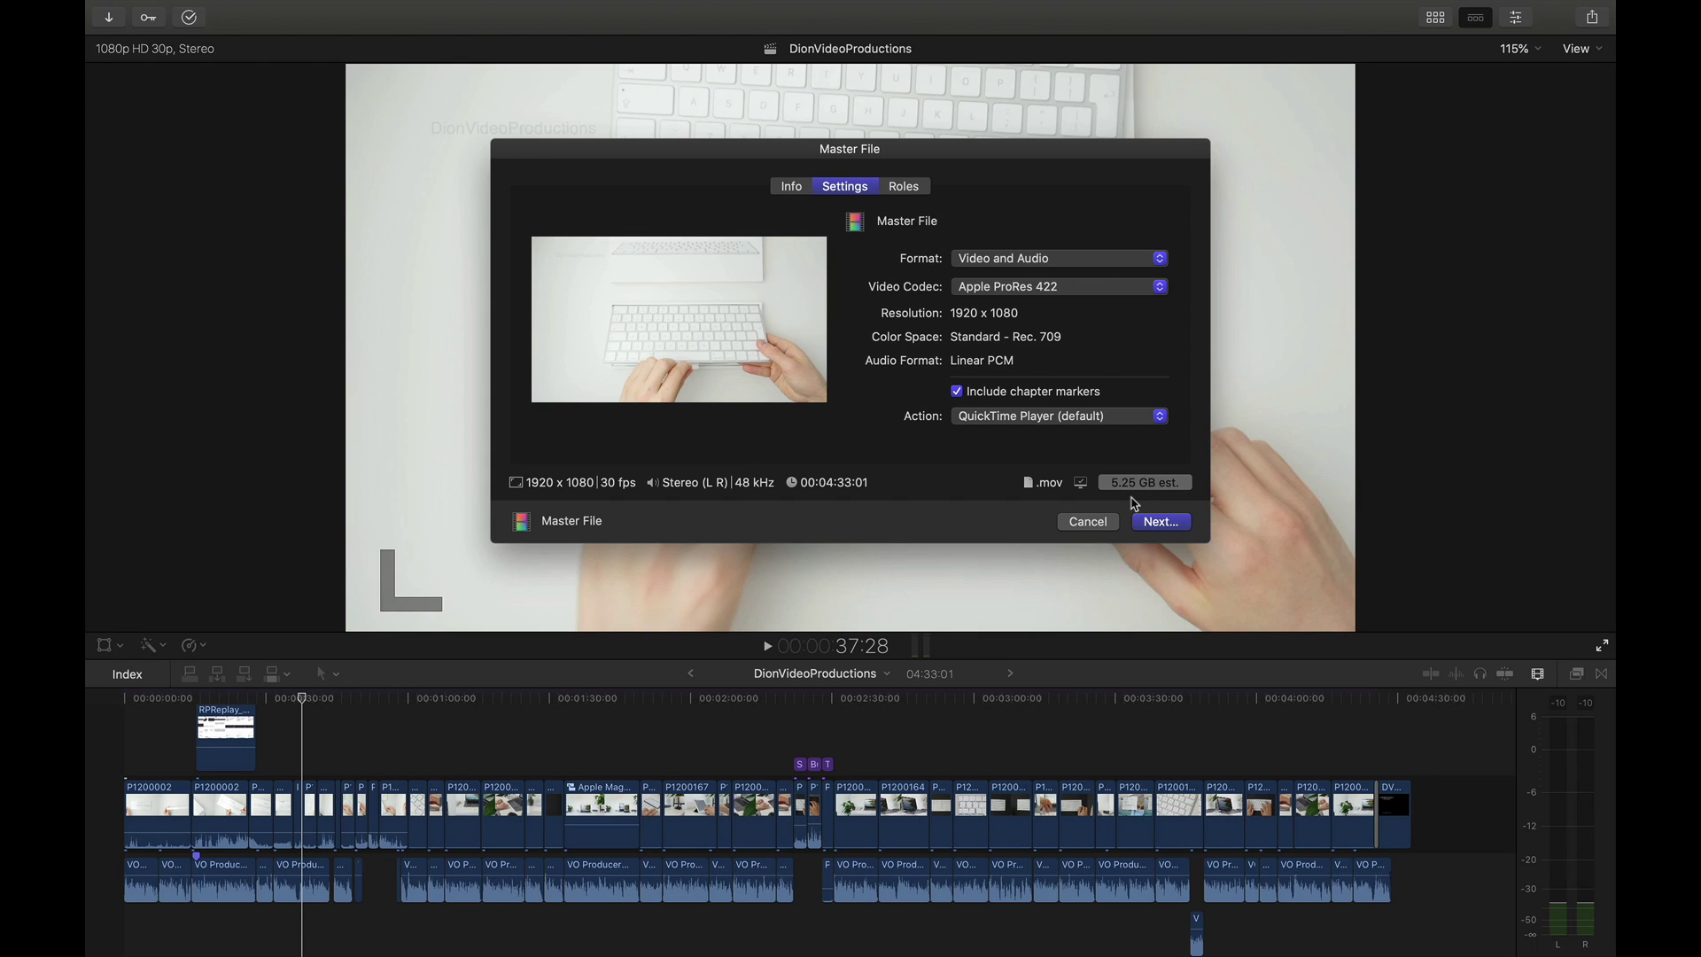
Confirm Apple ProRes 422 as the codec, then return to the share destinations list
click(1098, 287)
click(1093, 289)
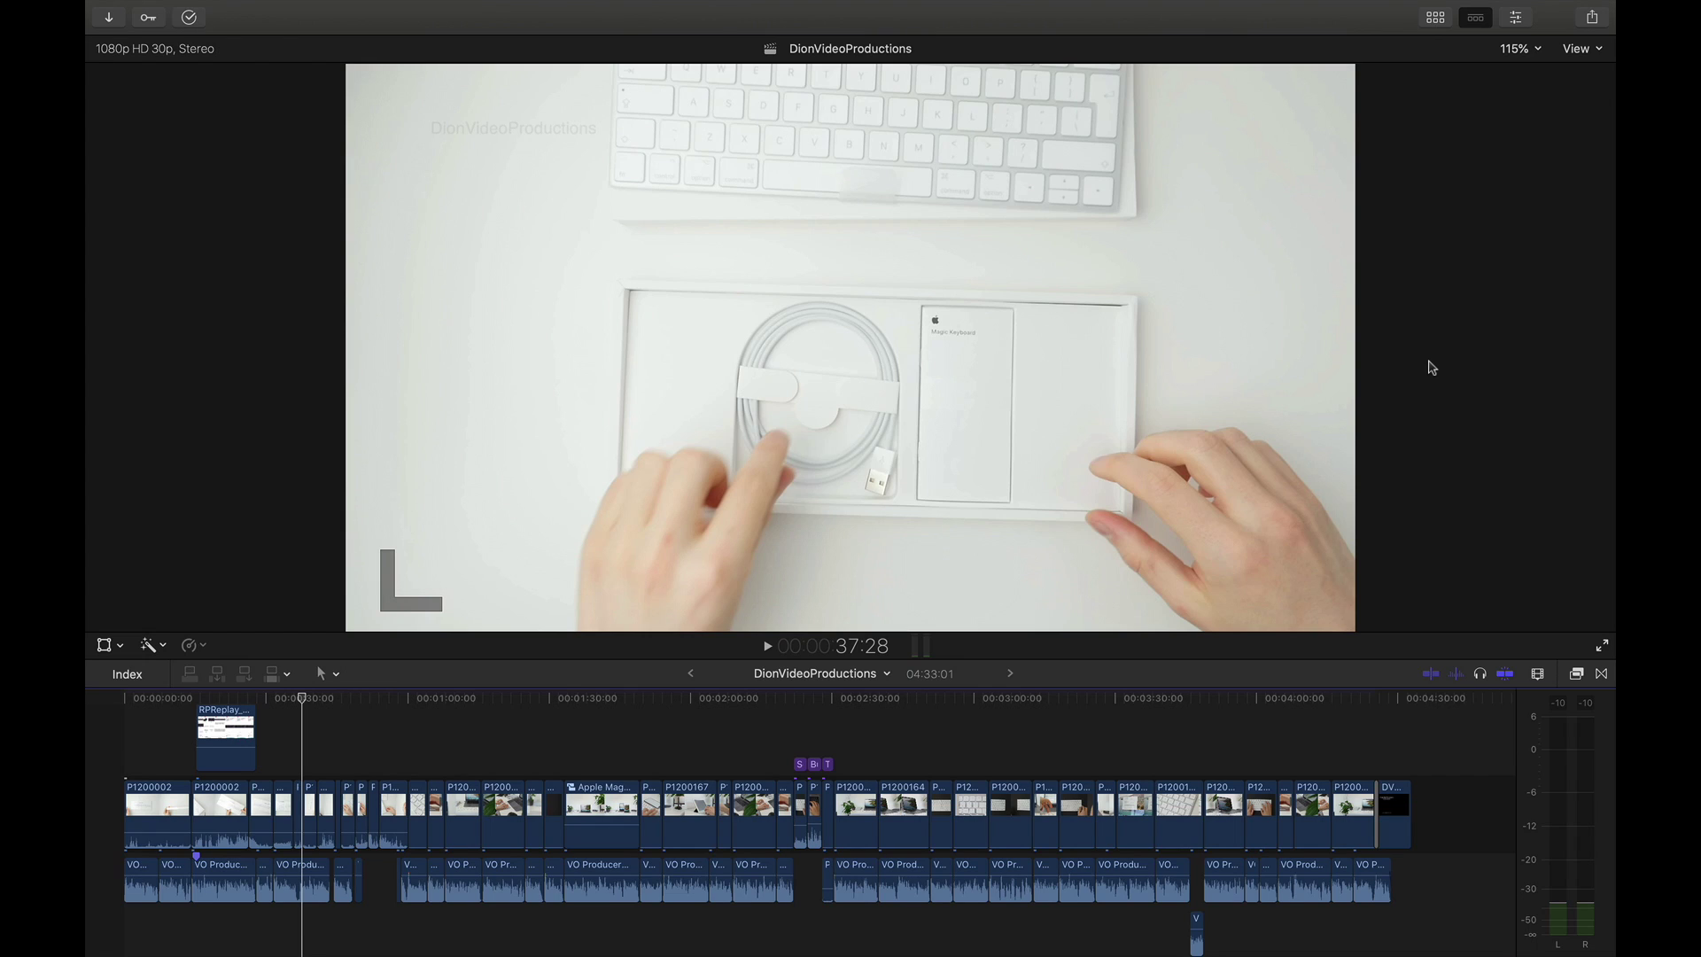
click(1592, 20)
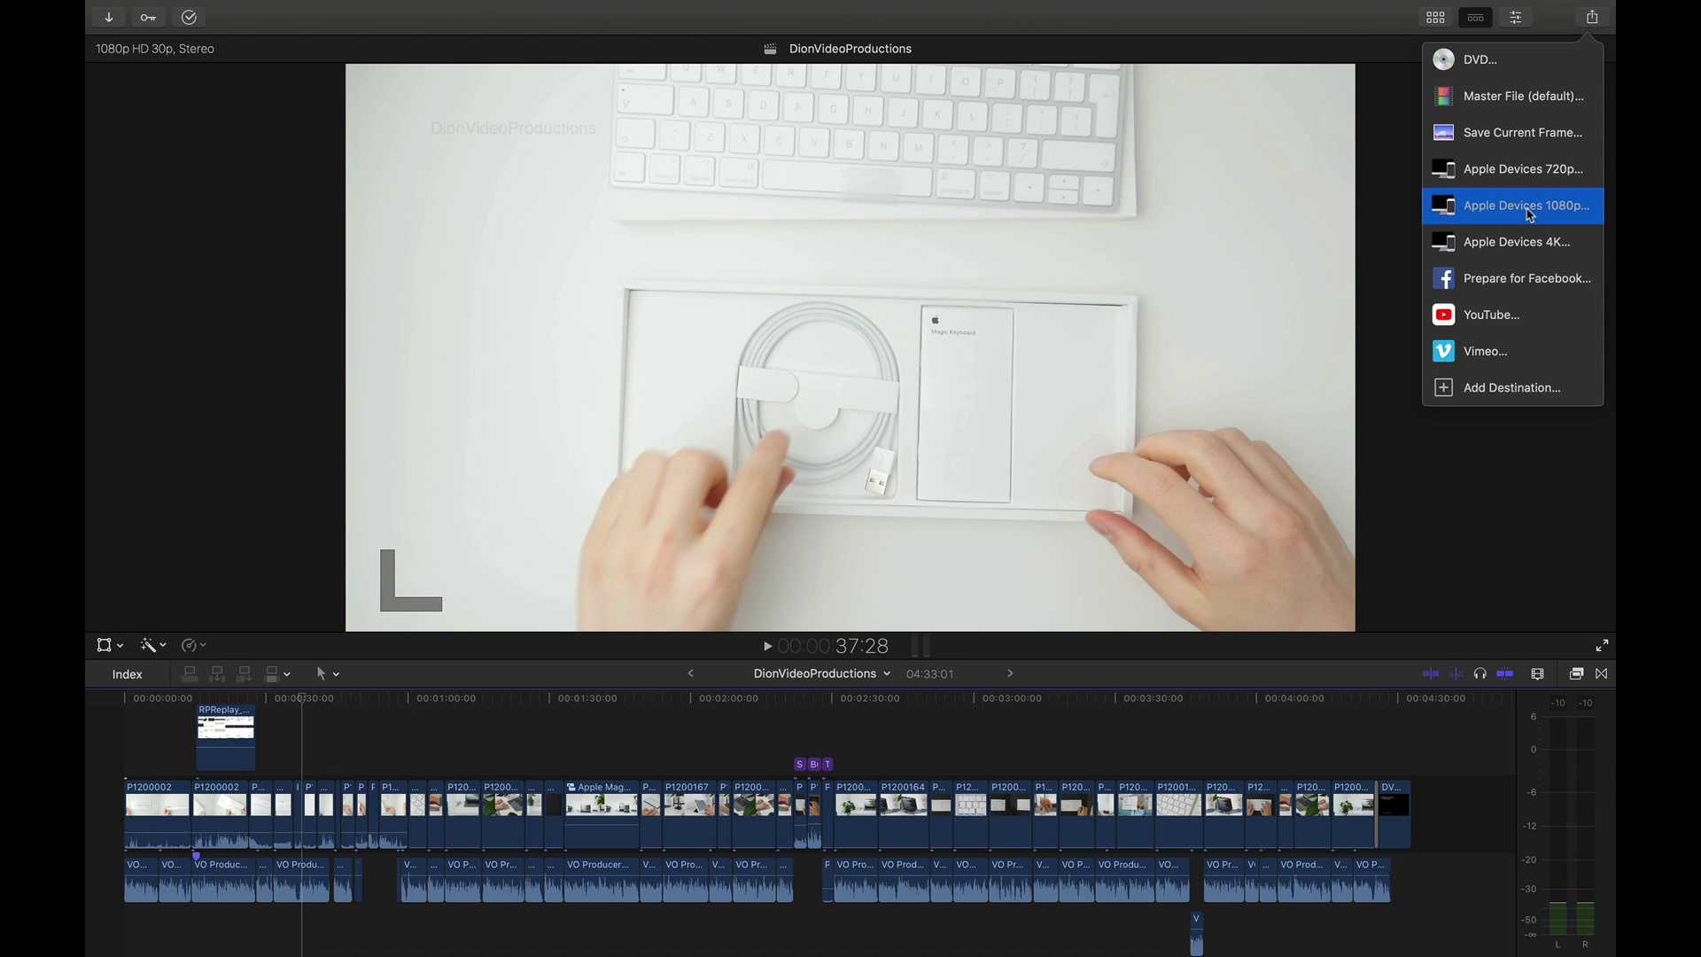
Start an Apple Devices 1080p export and set its Format to Computer, giving a 691.3 MB .mp4
click(1530, 215)
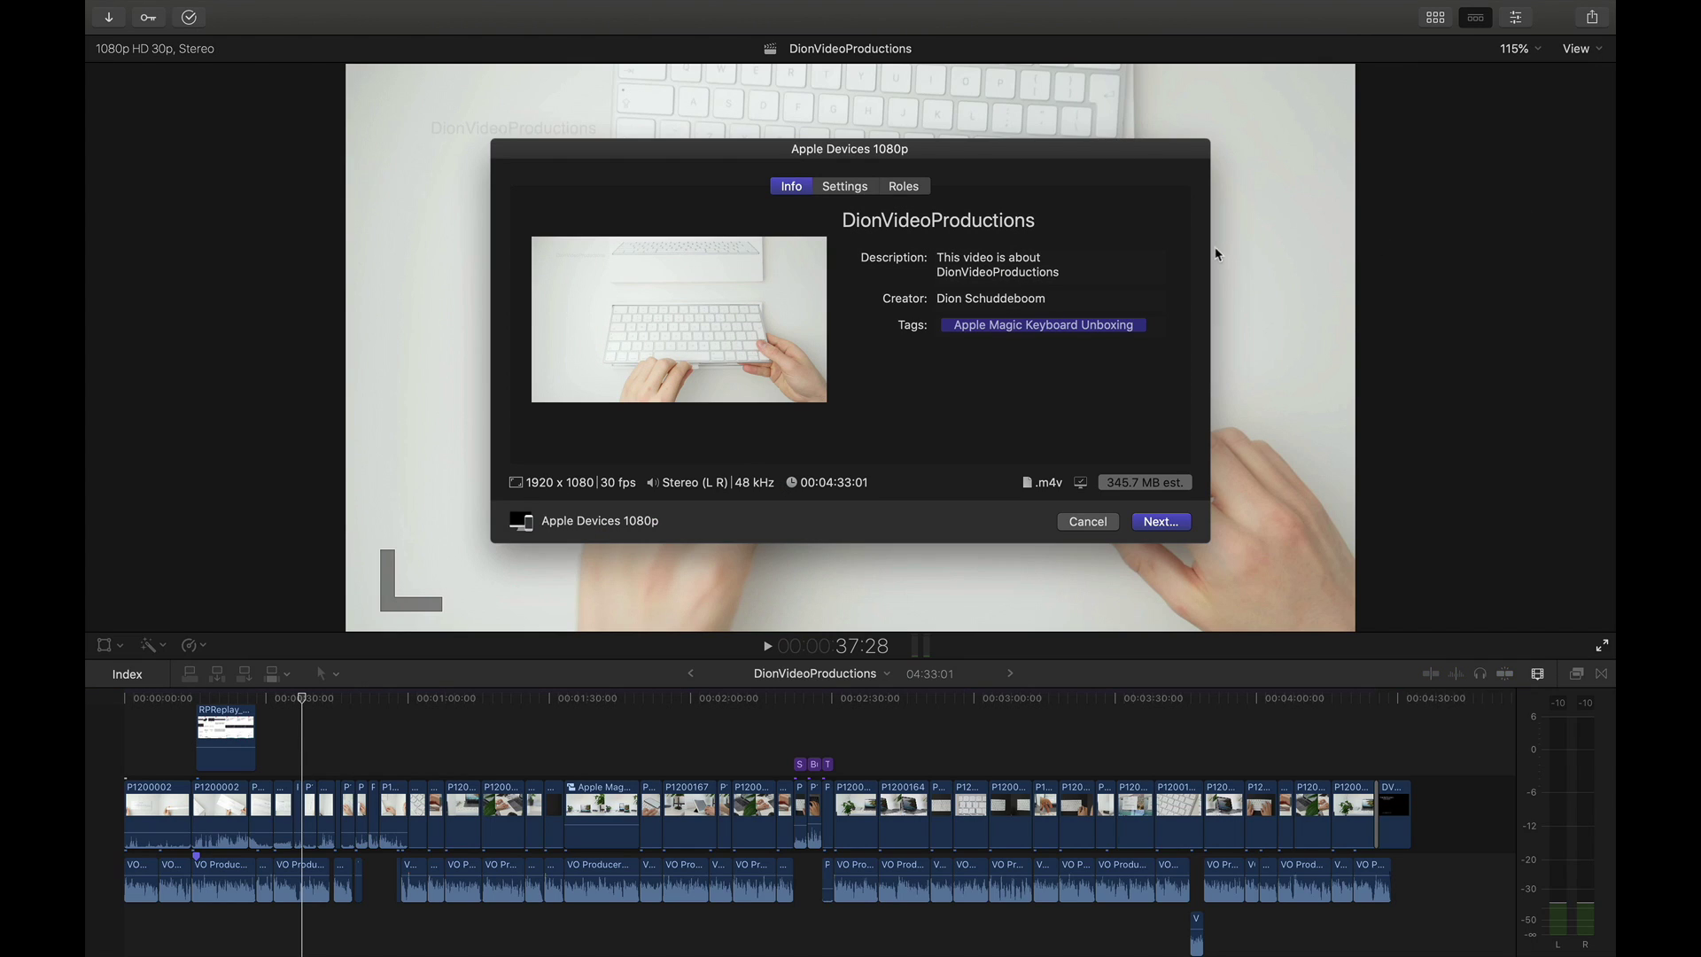
click(847, 189)
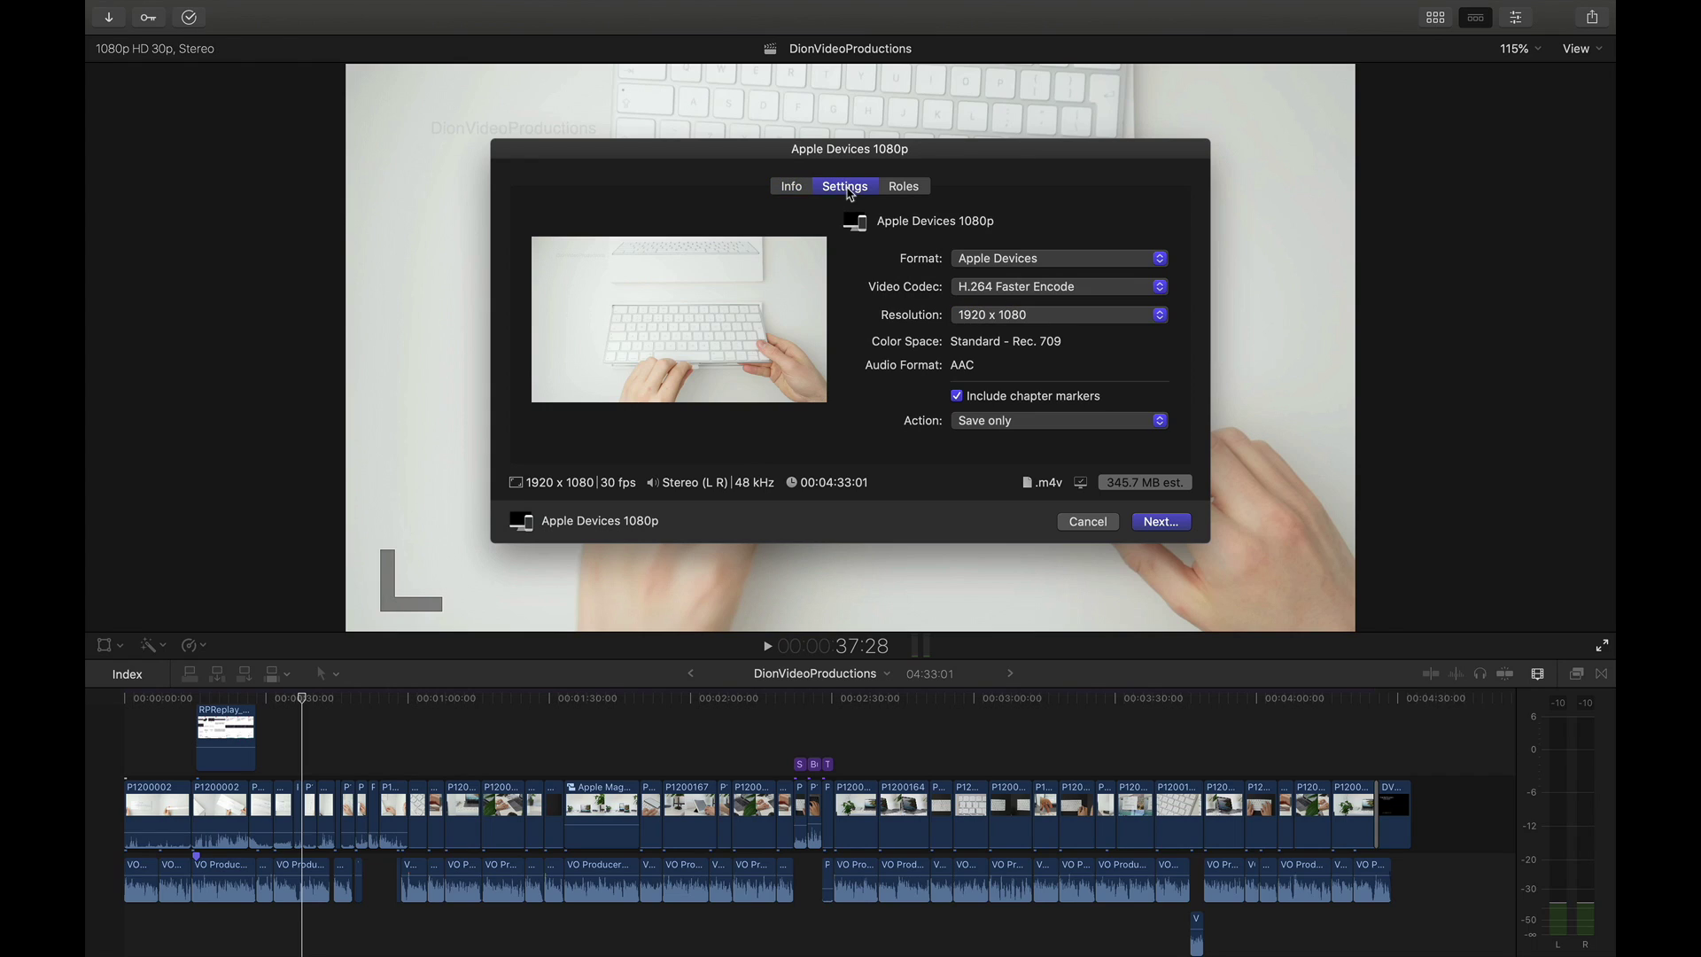
click(1059, 259)
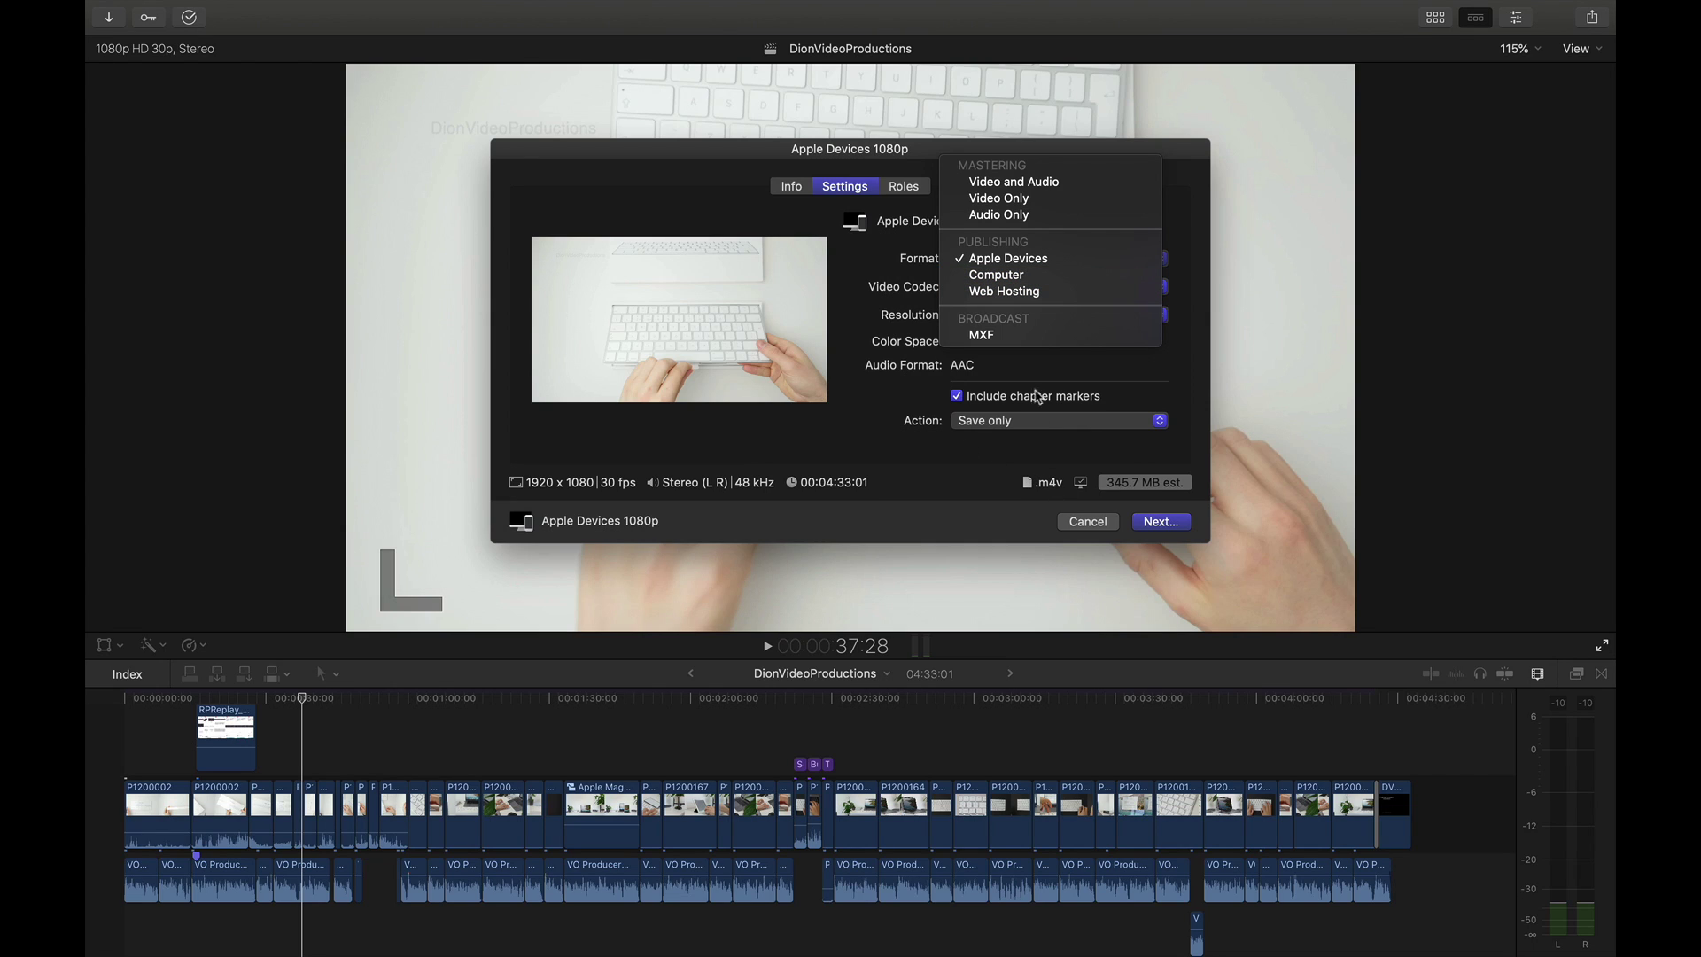
click(1030, 282)
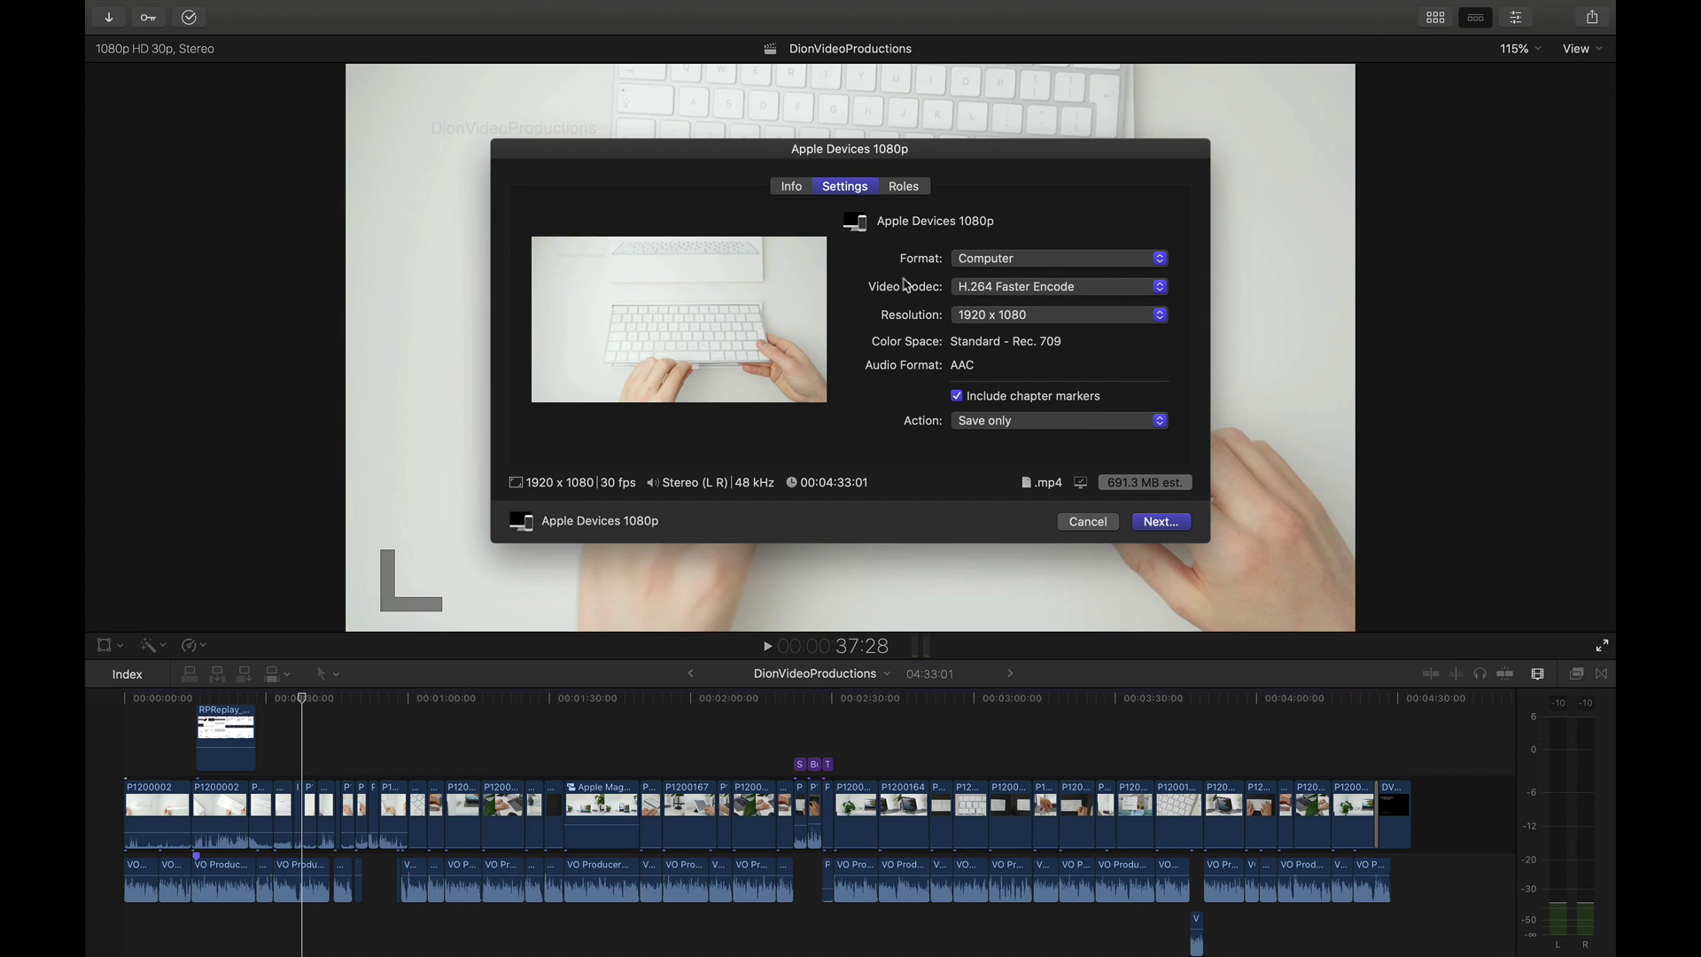
Set the Video Codec to H.264 Better Quality and keep Resolution at 1920 x 1080
click(1012, 289)
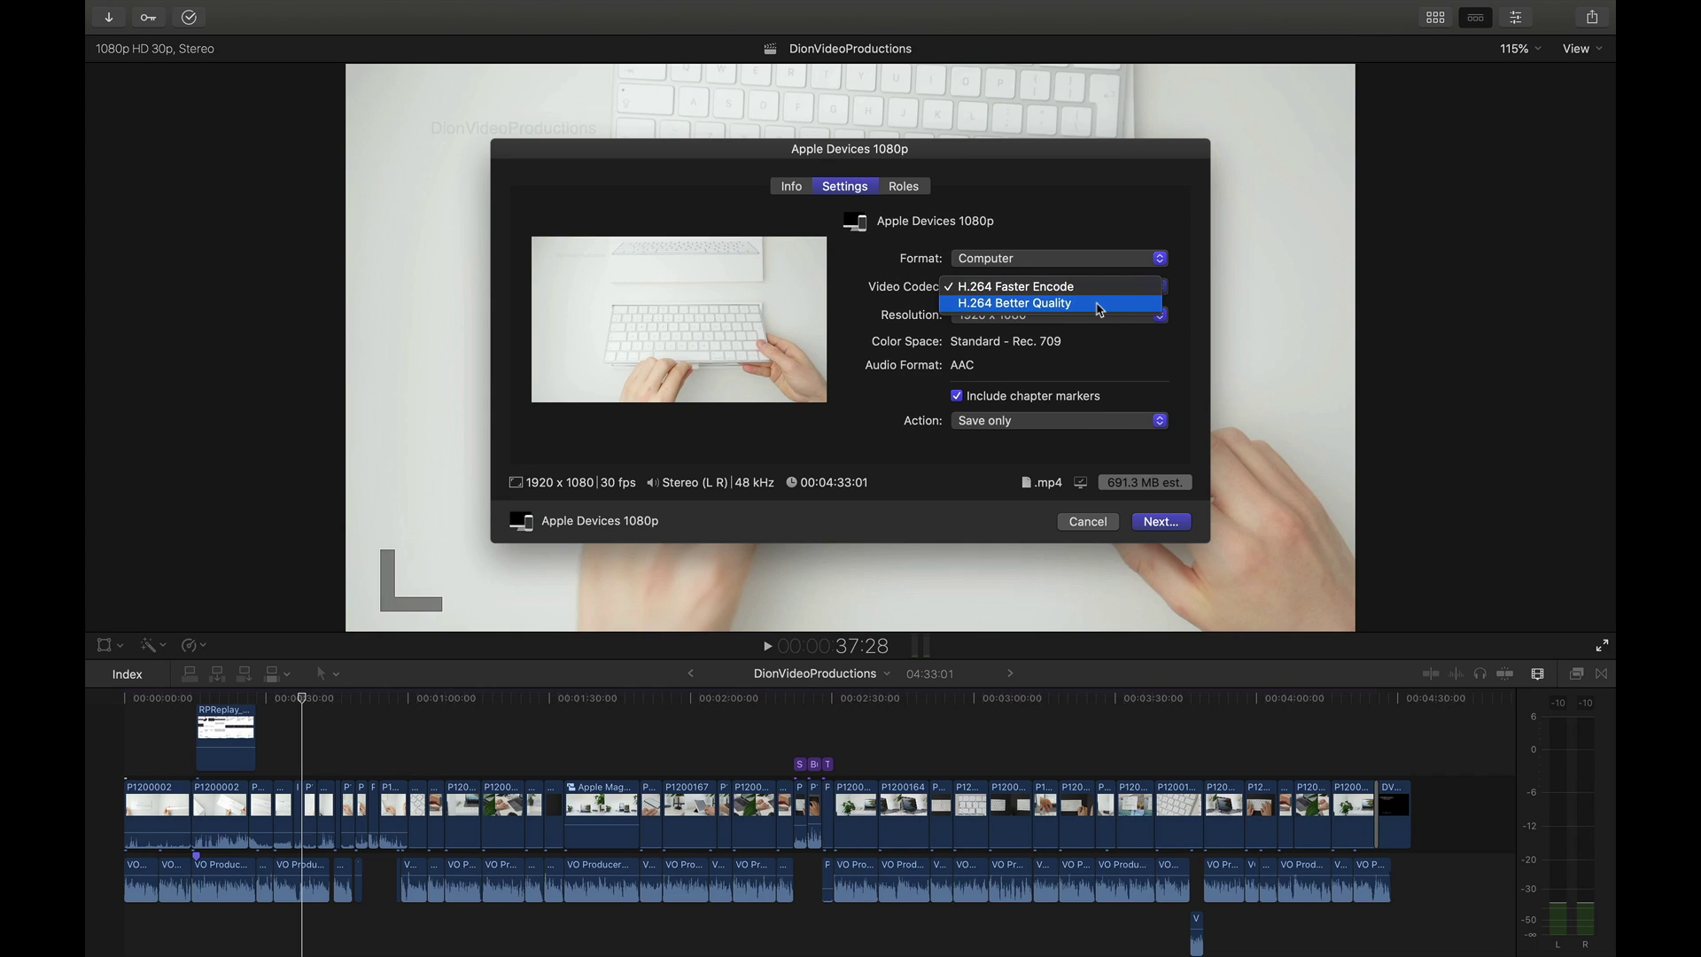
click(1099, 308)
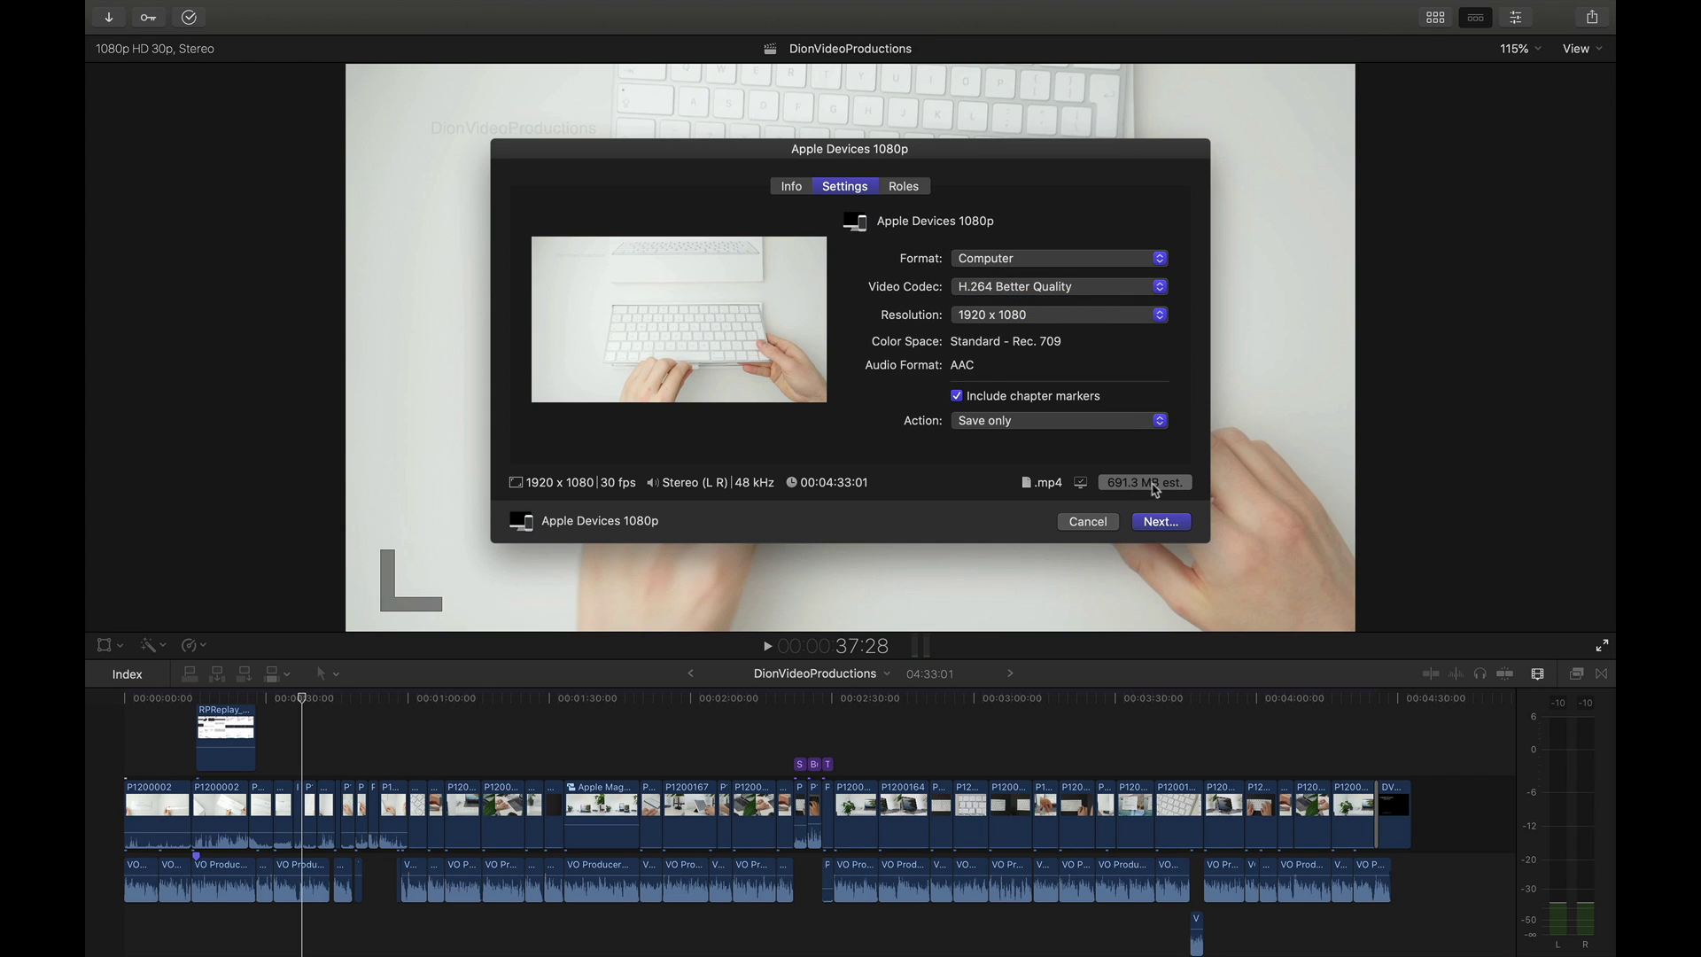
click(1139, 316)
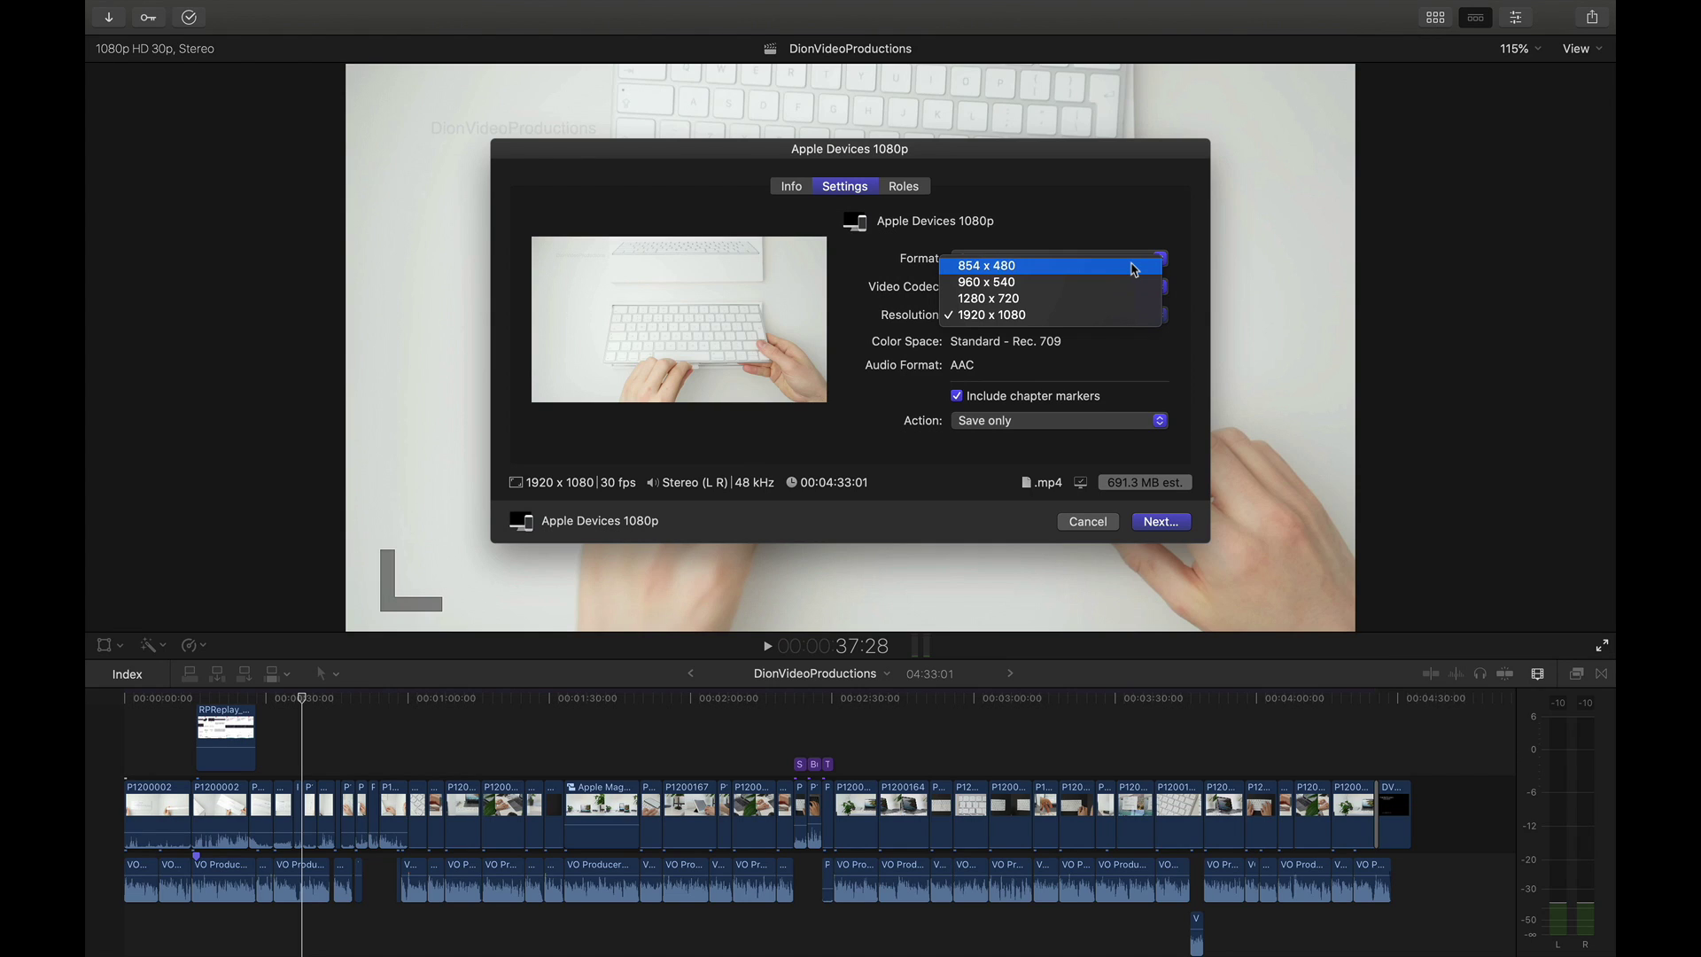
click(1119, 316)
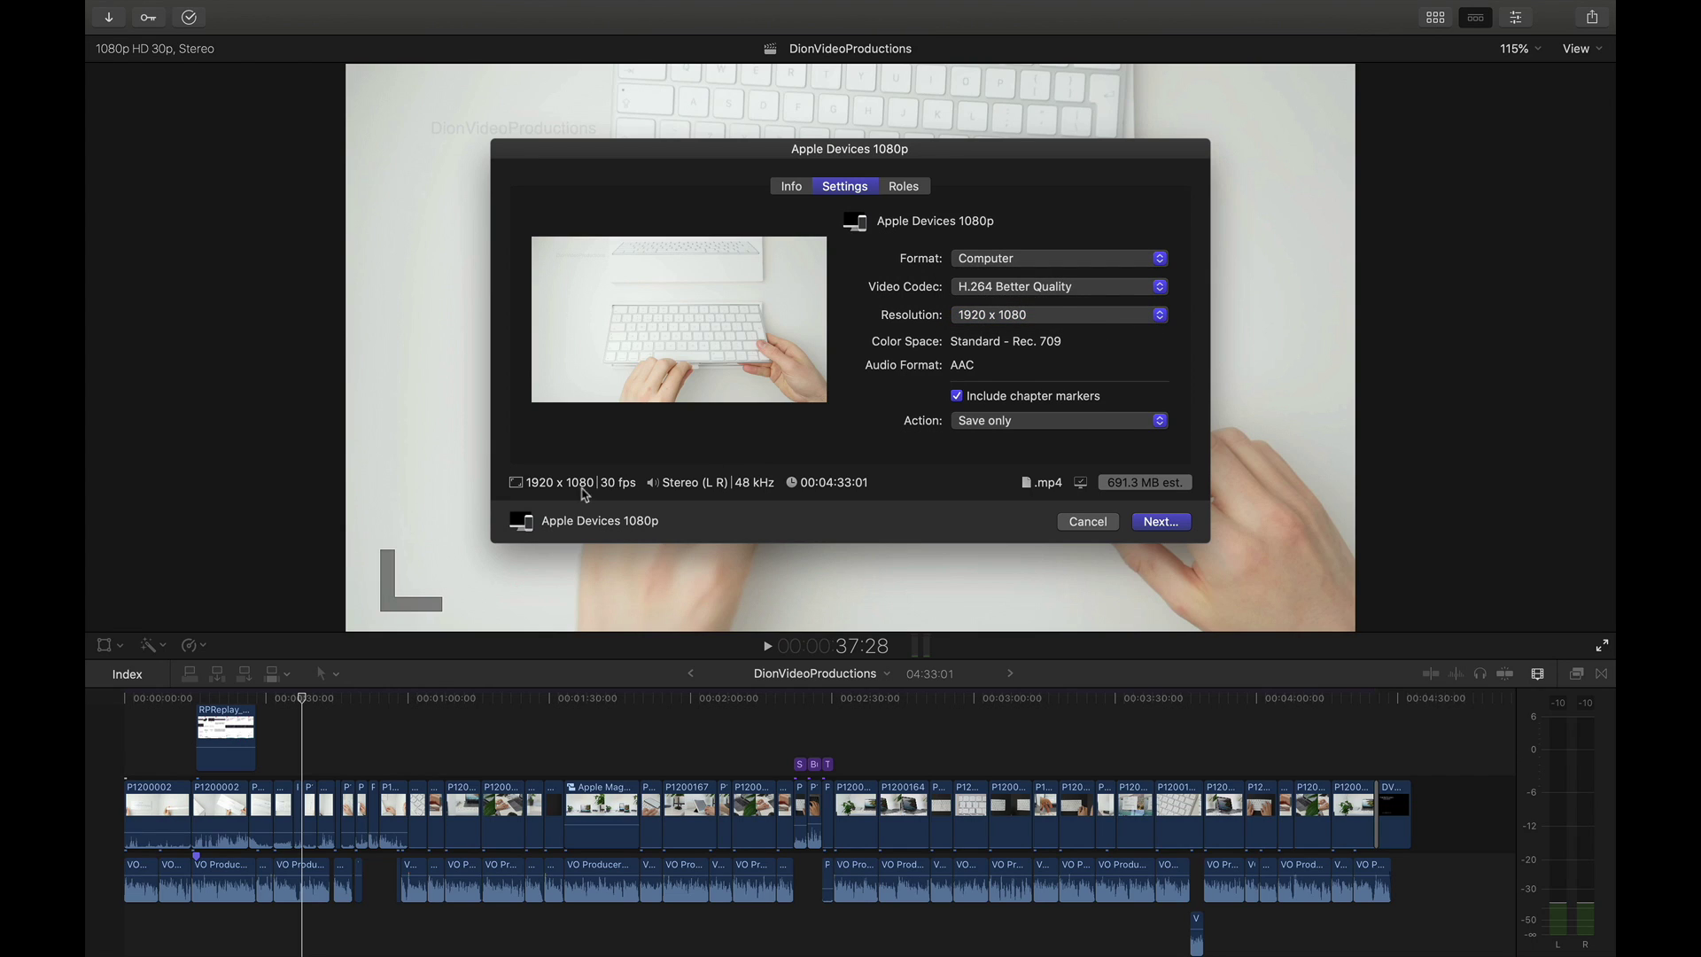